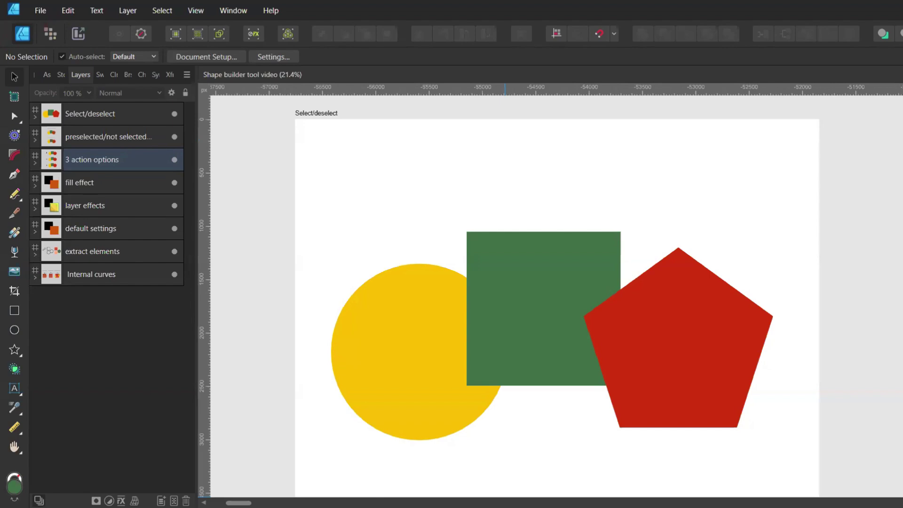
Select the circle, square and pentagon on the Select/deselect artboard and mark all their areas with the Shape Builder tool.
drag(246, 159, 844, 480)
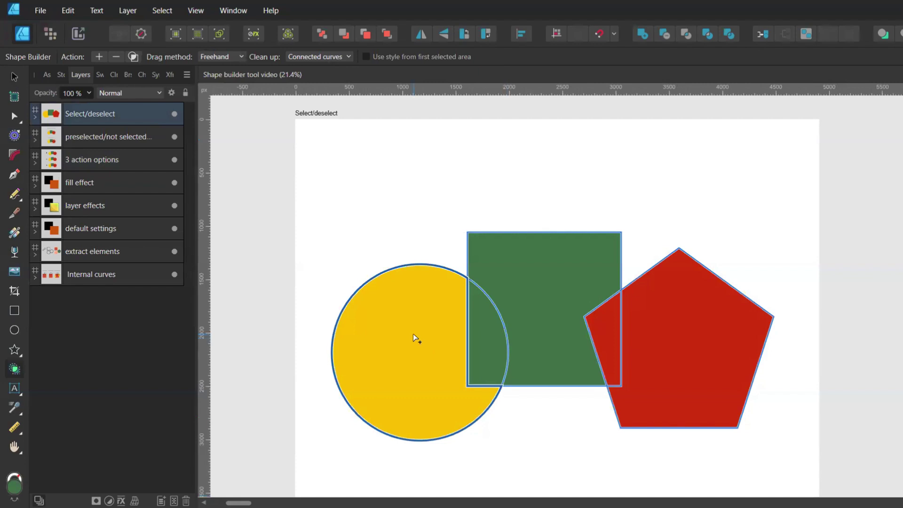
click(412, 338)
click(494, 308)
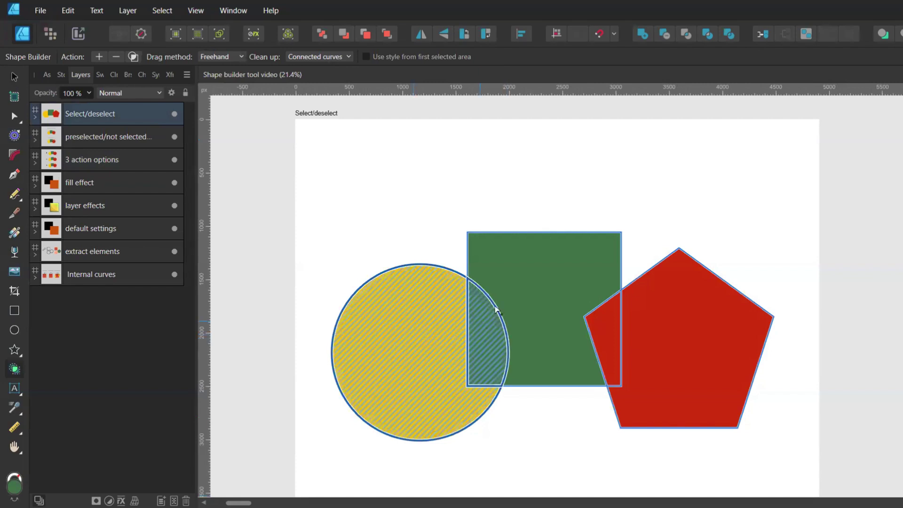
click(529, 281)
click(595, 324)
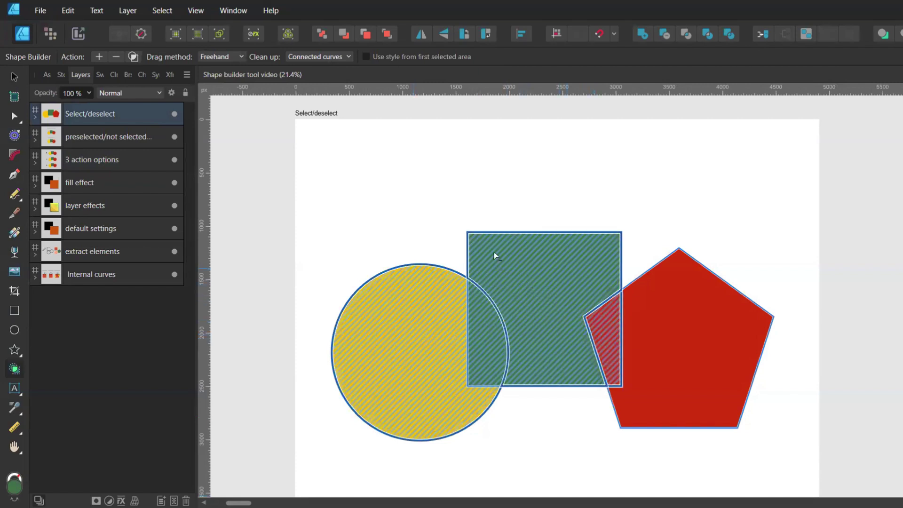
click(667, 298)
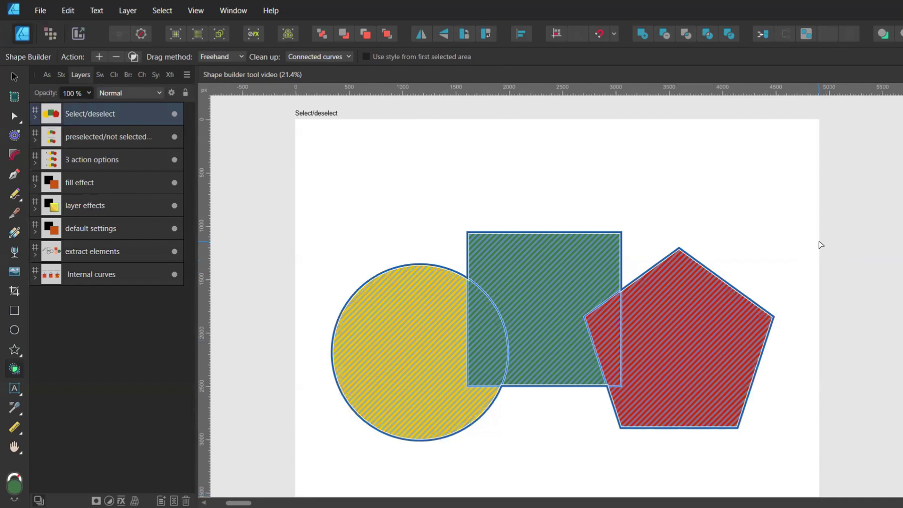
Deselect the marked areas of the pentagon, square and circle one after another, including the circle's overlap with the square.
click(664, 323)
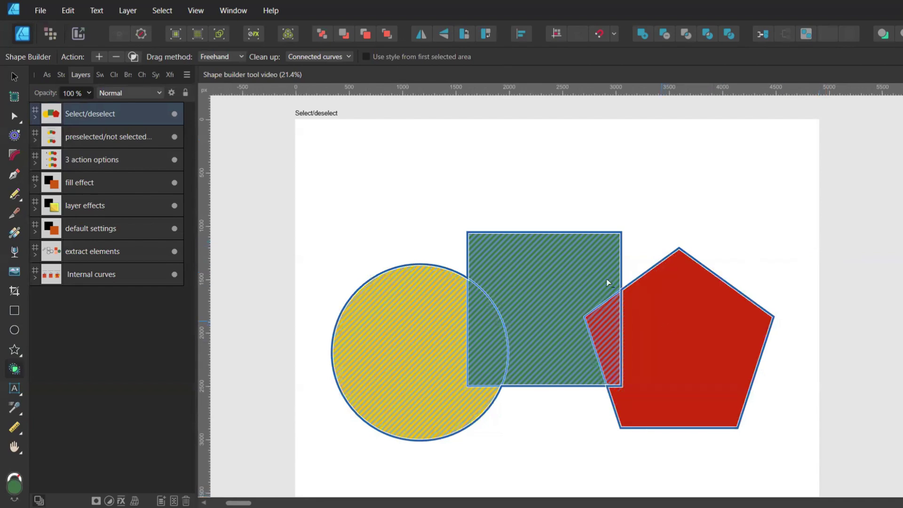
click(540, 260)
click(433, 328)
click(481, 334)
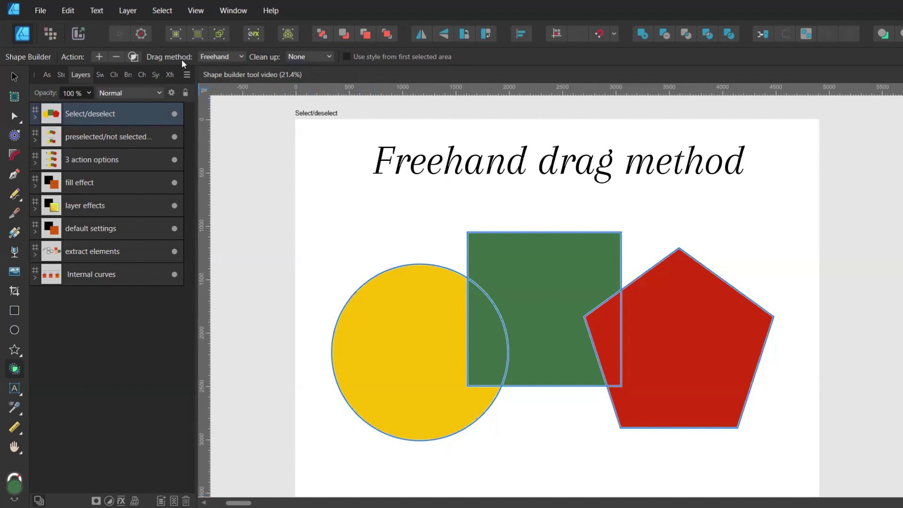
Select the areas across all three shapes with the Freehand drag method, and deselect them again with strokes running back over them.
mouse_move(389, 309)
mouse_down()
mouse_move(460, 333)
mouse_move(497, 298)
mouse_move(566, 280)
mouse_move(596, 327)
mouse_move(653, 344)
mouse_up()
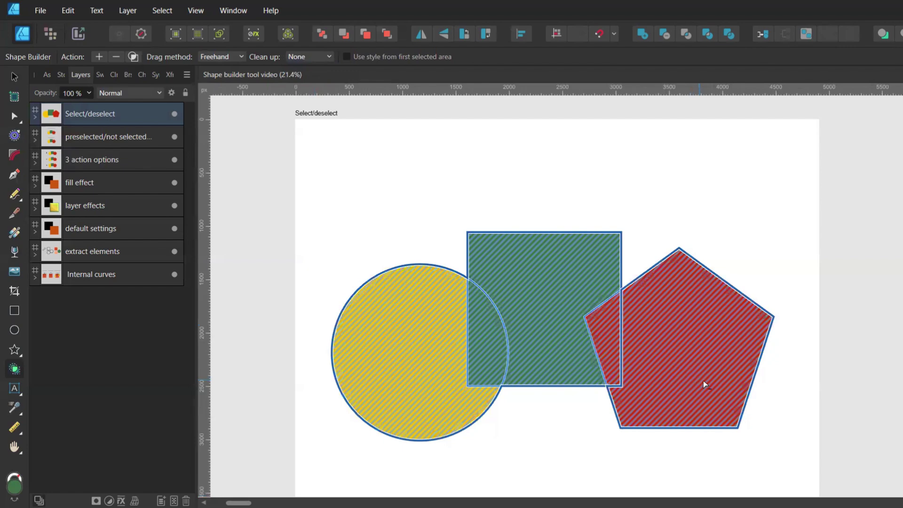
drag(704, 380, 716, 356)
mouse_move(629, 339)
mouse_down()
mouse_move(597, 283)
mouse_move(543, 304)
mouse_move(424, 314)
mouse_move(400, 362)
mouse_move(456, 377)
mouse_up()
Set the drag method to Line and select areas by drawing a straight line across the shapes.
click(222, 59)
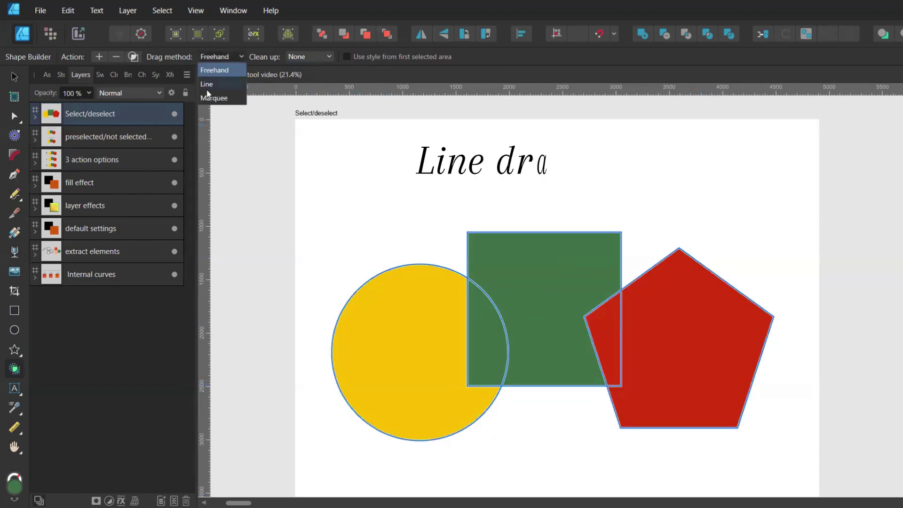
click(209, 87)
mouse_move(307, 296)
mouse_down()
mouse_move(463, 299)
mouse_move(457, 246)
mouse_move(518, 279)
mouse_move(530, 324)
mouse_move(541, 228)
mouse_up()
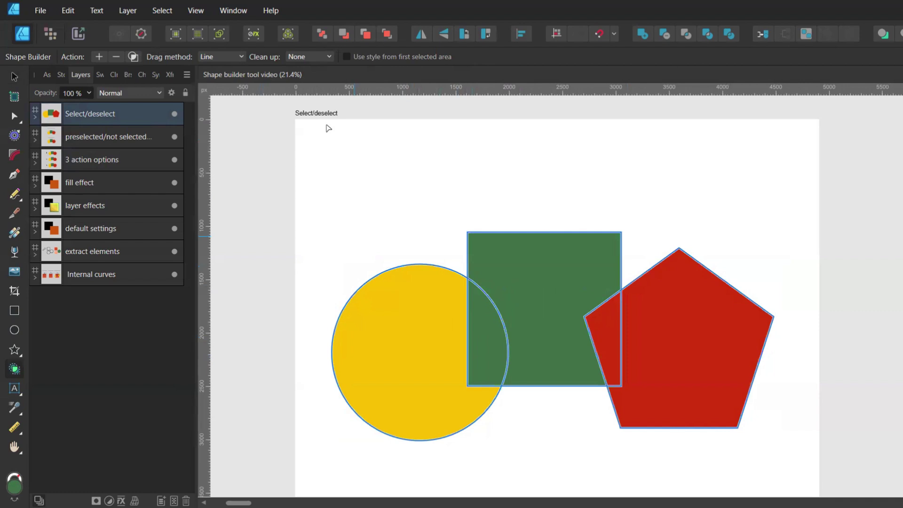
Set the drag method to Marquee and select areas with a frame around the circle, square and pentagon.
click(224, 57)
click(214, 97)
mouse_move(311, 143)
mouse_down()
mouse_move(568, 422)
mouse_move(705, 466)
mouse_move(816, 465)
mouse_up()
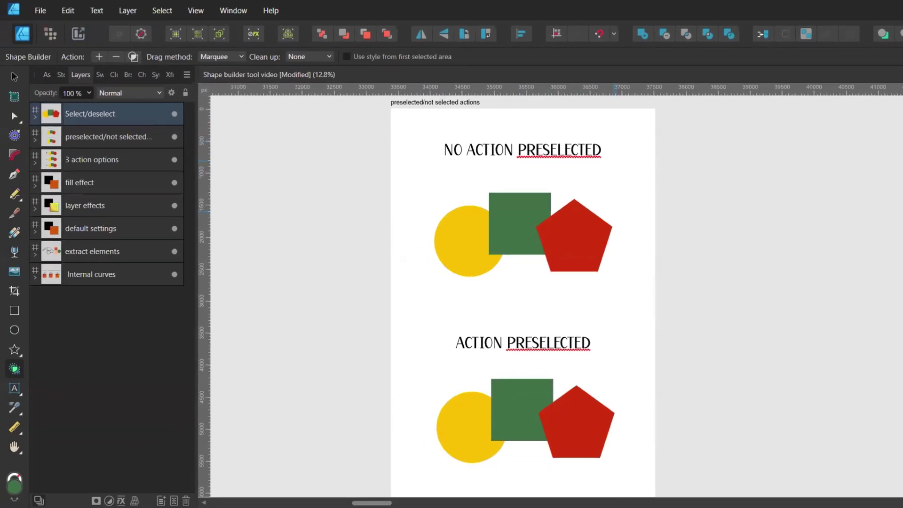
Merge the three shapes under "No action preselected" into one by marking all their areas with Shape Builder and applying the Add action.
key(v)
drag(350, 165, 721, 328)
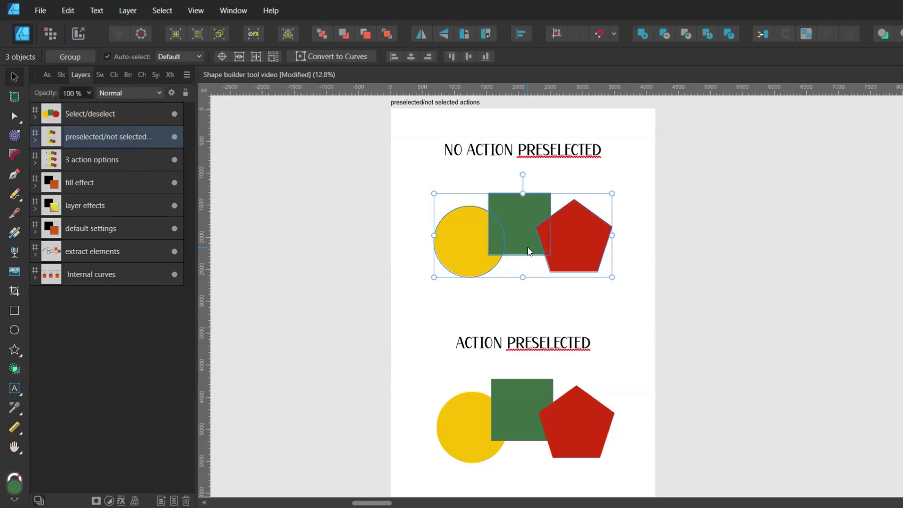
key(x)
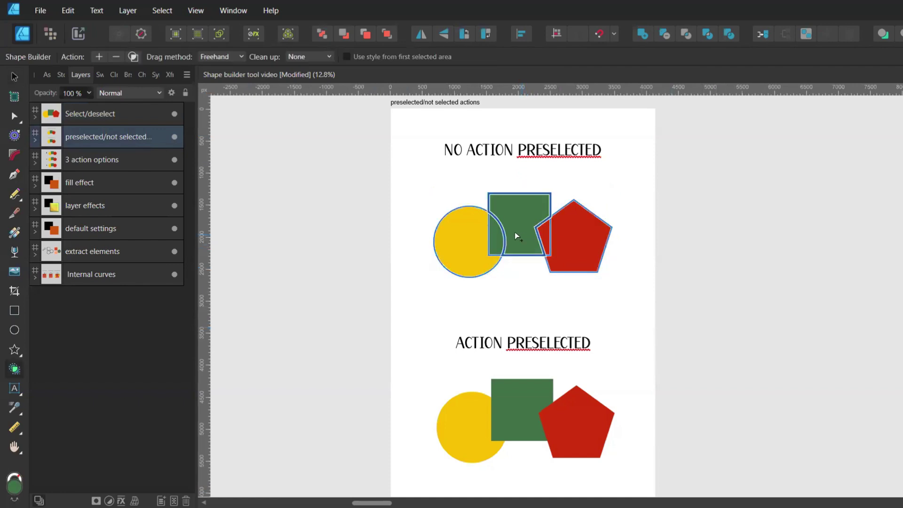
mouse_move(515, 233)
mouse_down()
mouse_move(449, 231)
mouse_move(478, 249)
mouse_move(504, 217)
mouse_move(564, 242)
mouse_up()
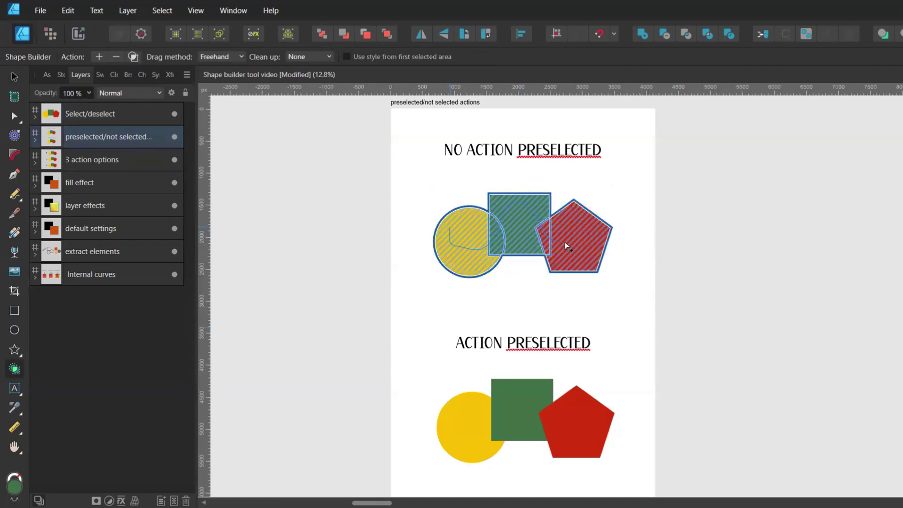
click(98, 57)
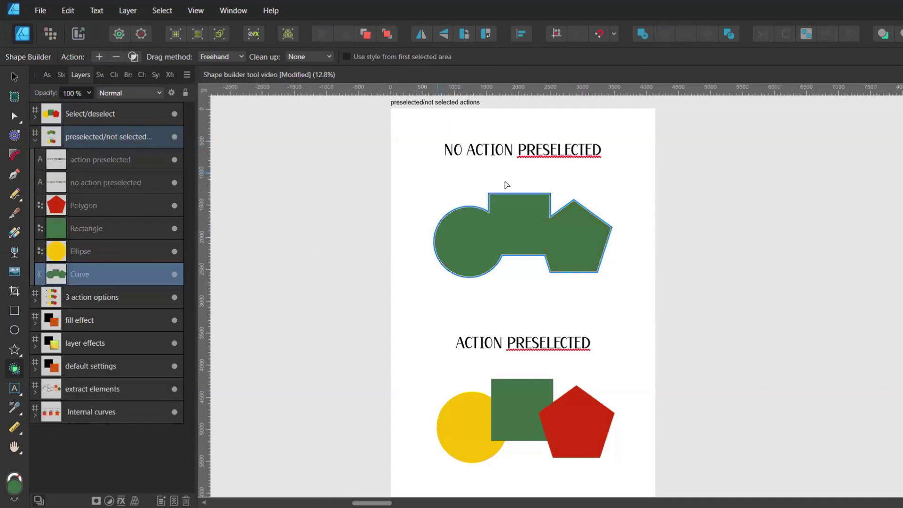
Select the three shapes under "Action preselected" and merge the circle with the square using a Shape Builder stroke.
key(v)
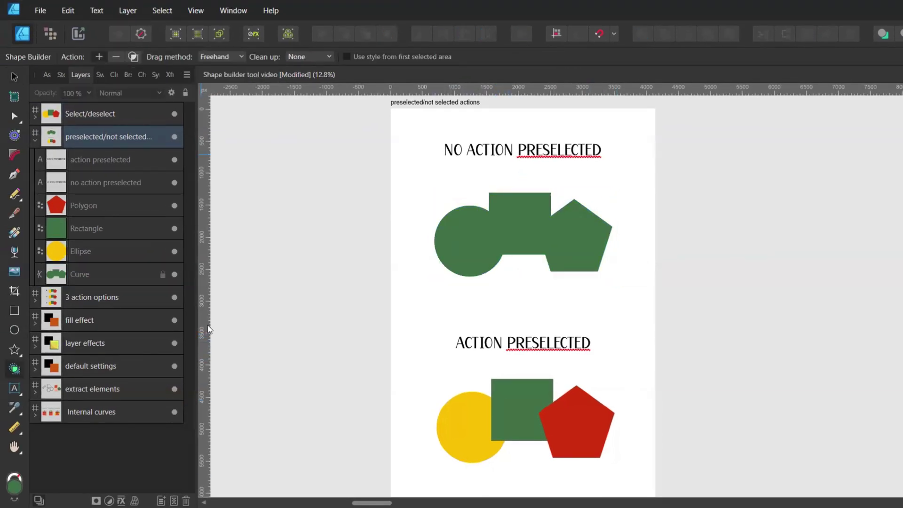
key(v)
drag(319, 361, 701, 482)
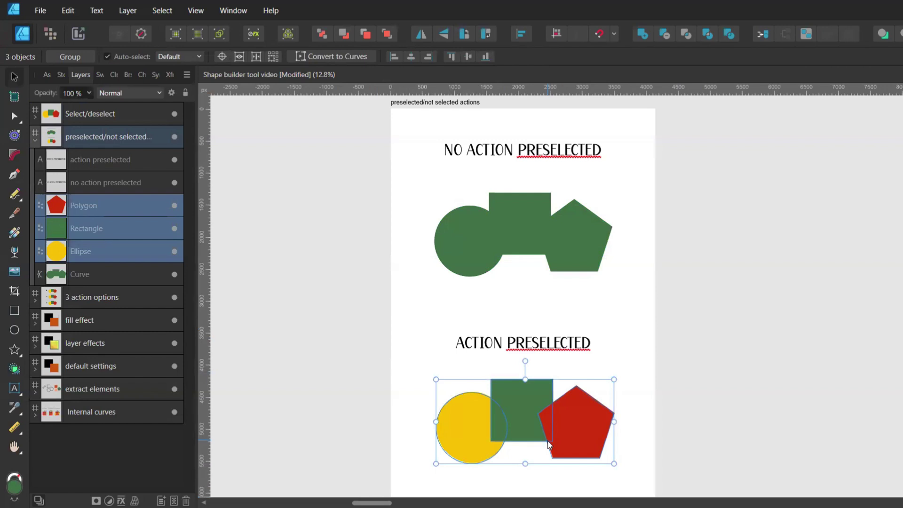
key(shift+b)
mouse_move(447, 419)
mouse_down()
mouse_move(456, 436)
mouse_move(519, 394)
mouse_move(545, 422)
mouse_up()
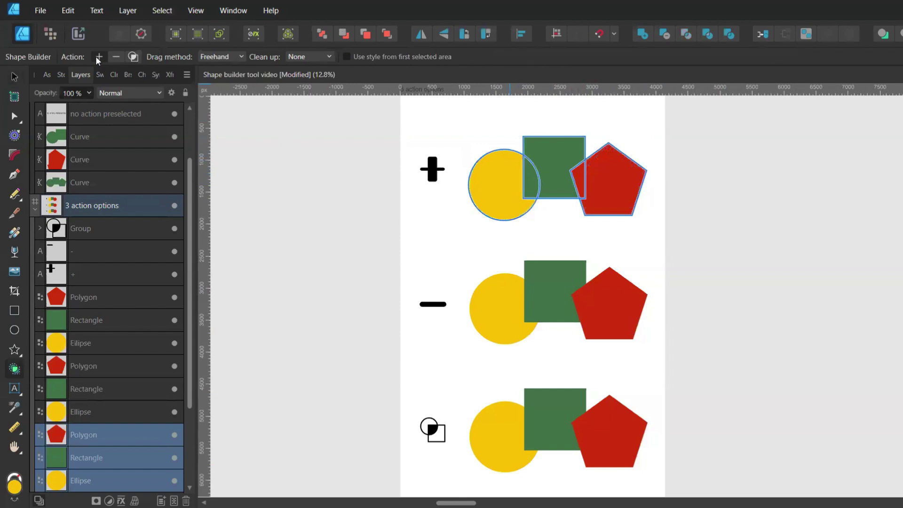
Try to merge the three shapes in the plus row with one stroke using the preselected Add action.
click(99, 60)
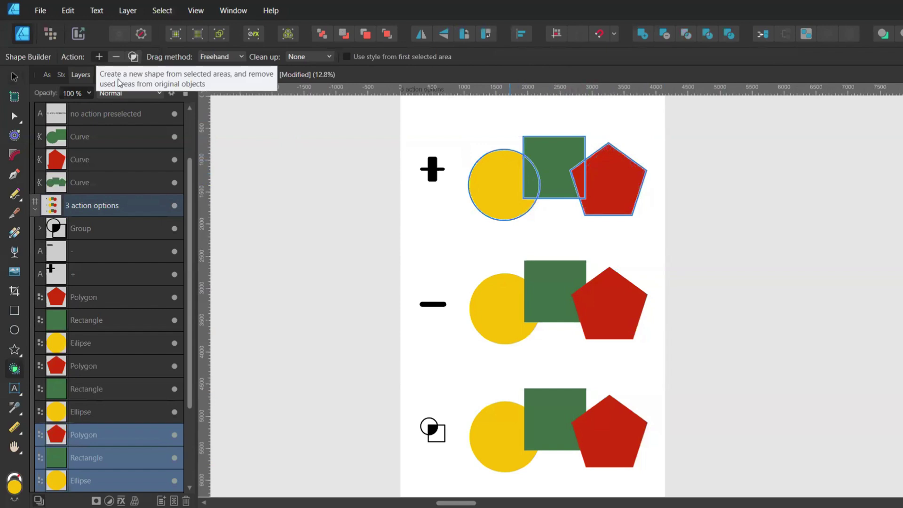
mouse_move(484, 182)
mouse_down()
mouse_move(528, 184)
mouse_move(555, 145)
mouse_move(574, 171)
mouse_move(606, 182)
mouse_up()
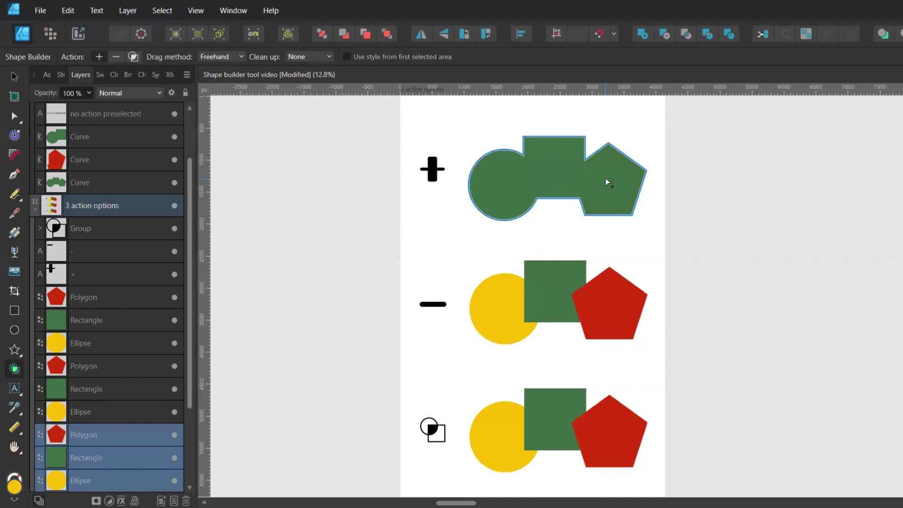
key(ctrl+z)
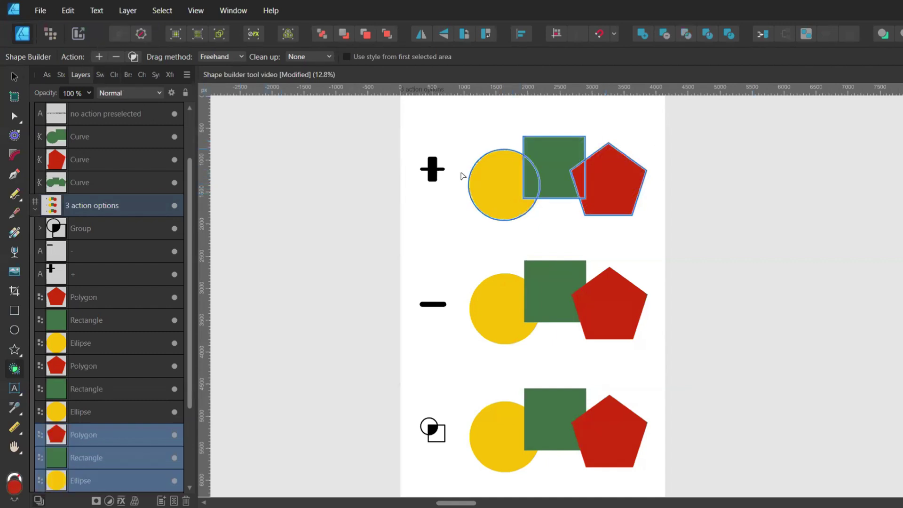
Mark all areas of the circle, square and pentagon in the plus row and merge them into one shape.
mouse_move(480, 173)
mouse_down()
mouse_move(515, 193)
mouse_move(534, 166)
mouse_move(564, 157)
mouse_move(595, 184)
mouse_move(623, 183)
mouse_up()
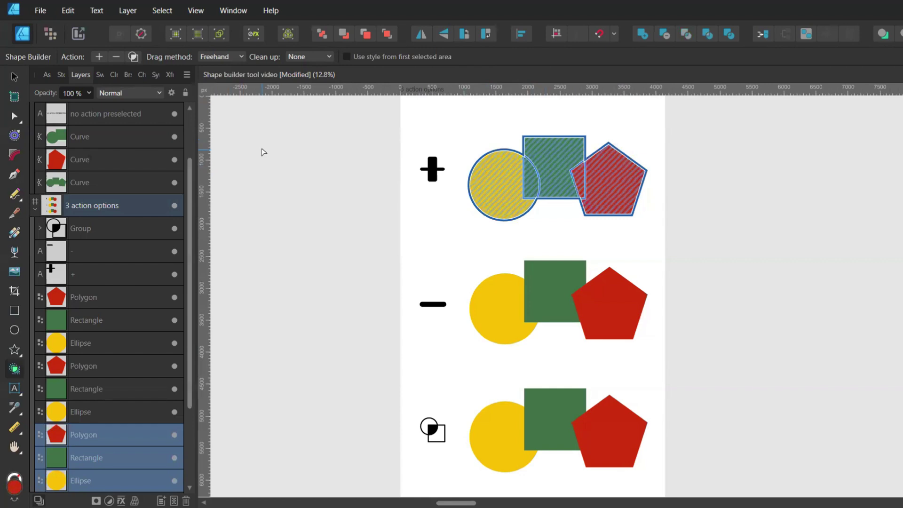
key(Return)
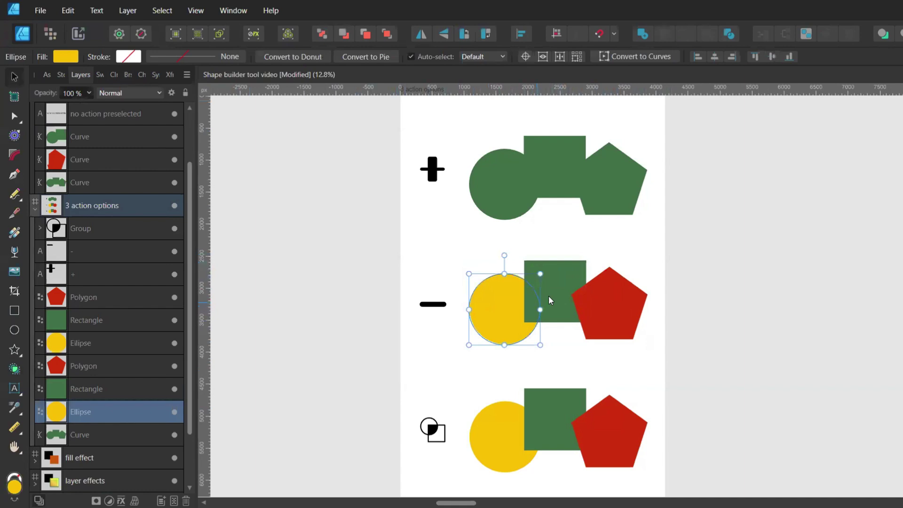
Select the circle, square and pentagon in the minus row and preselect the Shape Builder's subtract action.
shift+click(549, 295)
shift+click(611, 307)
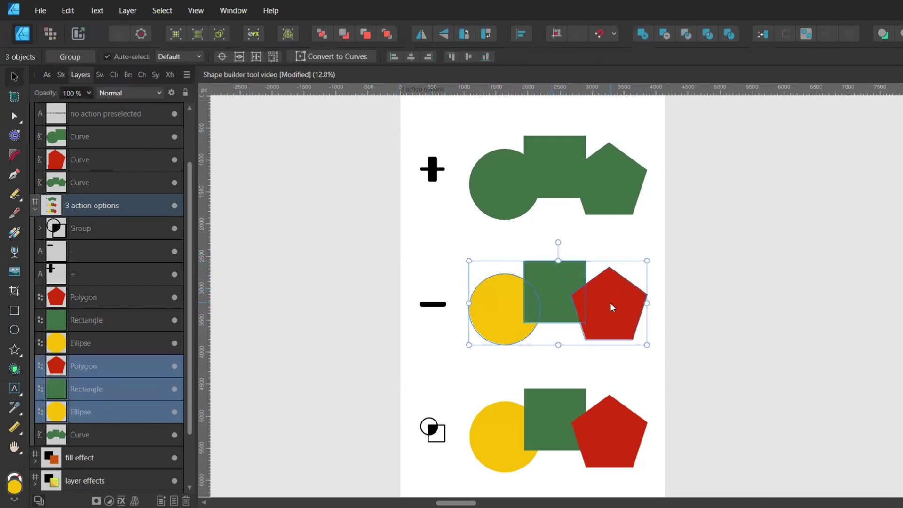
key(x)
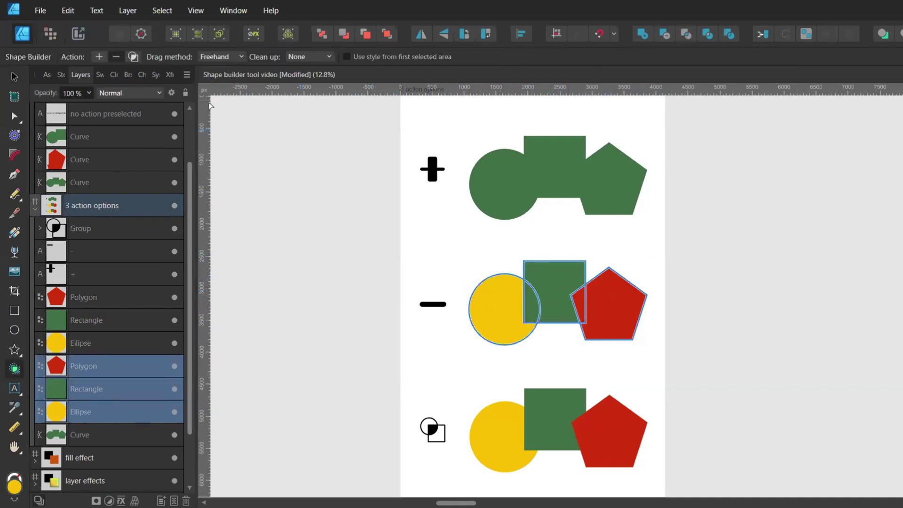
click(116, 60)
Try to remove the areas where the square overlaps the circle and pentagon in the minus row.
click(582, 301)
key(ctrl+z)
key(ctrl+z)
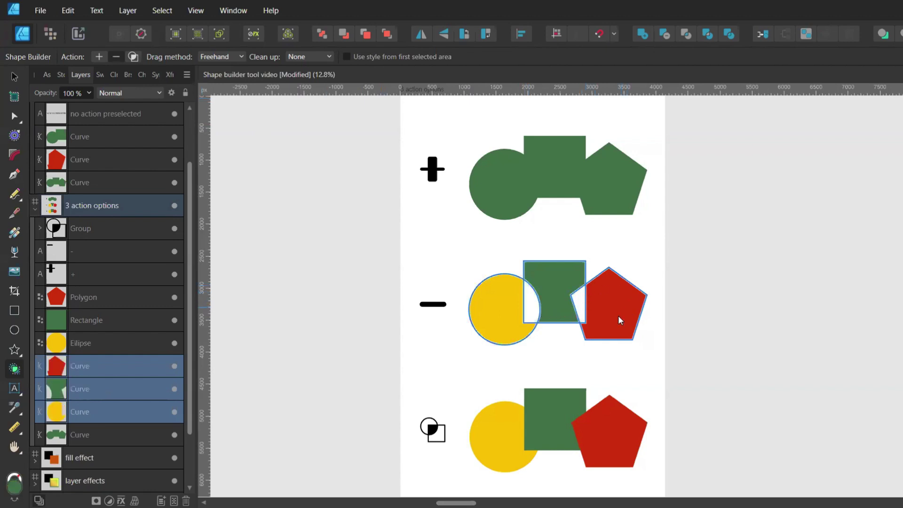
Remove the green square's central area between its two overlaps in the minus row.
click(548, 292)
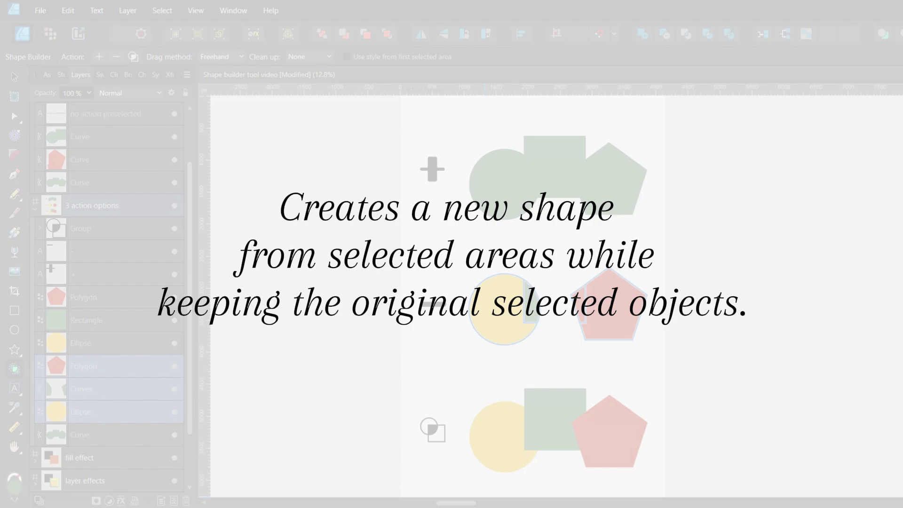
Create a new shape from all areas of the lowest row while keeping the originals, and move it up and left off them.
mouse_move(493, 437)
mouse_down()
mouse_move(546, 403)
mouse_move(587, 432)
mouse_move(623, 433)
mouse_up()
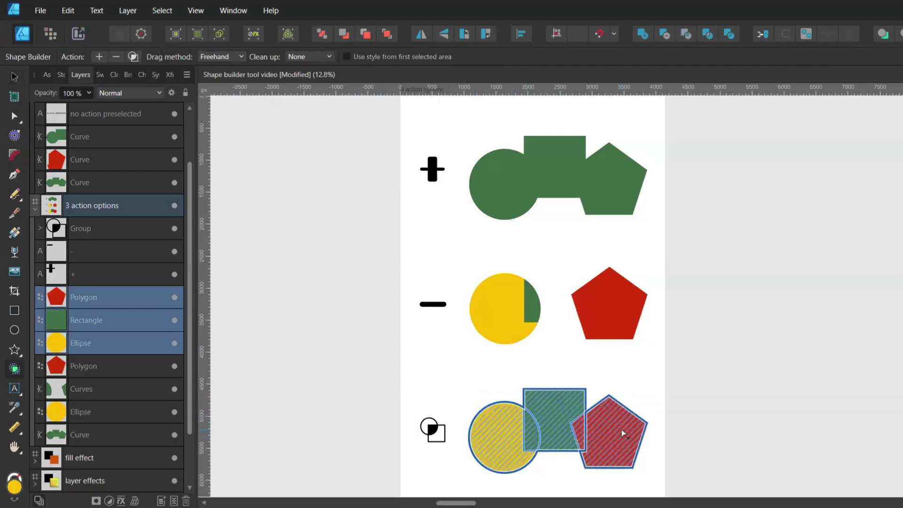
click(133, 57)
key(v)
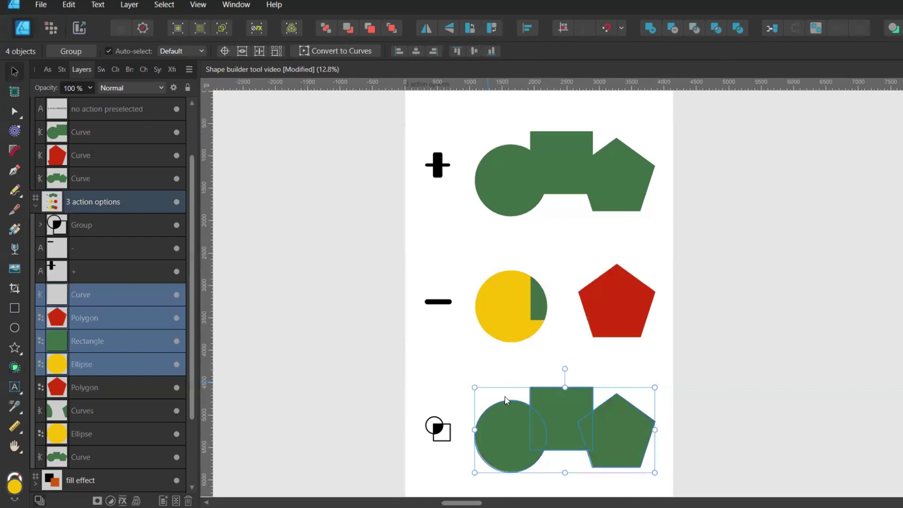
click(566, 425)
drag(567, 424, 511, 363)
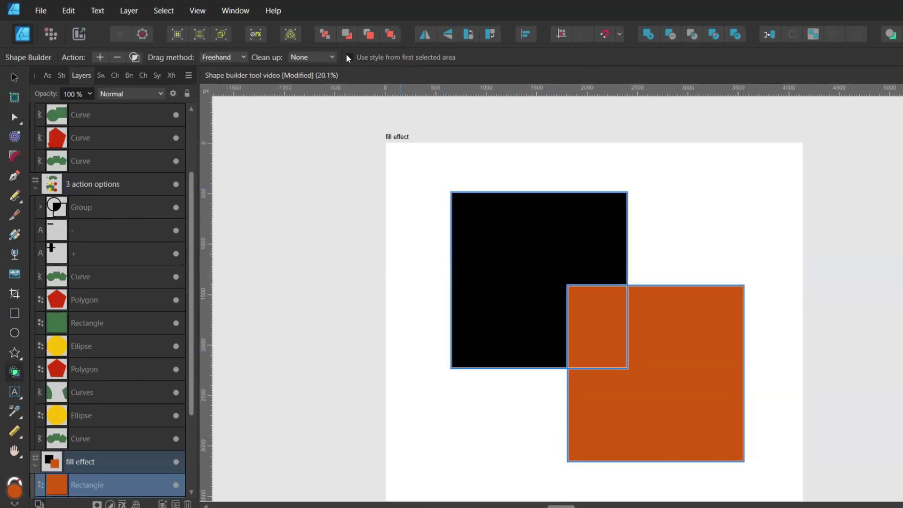
Enable "Use style from first selected area" and merge the two squares on the fill effect artboard, starting with the orange one.
click(347, 57)
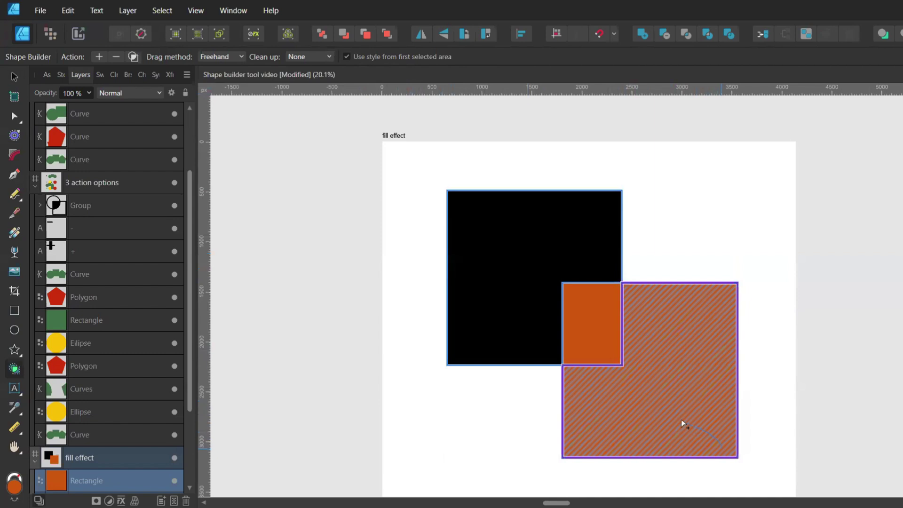
drag(683, 423, 649, 385)
mouse_move(631, 353)
mouse_down()
mouse_move(583, 275)
mouse_move(556, 247)
mouse_move(496, 238)
mouse_up()
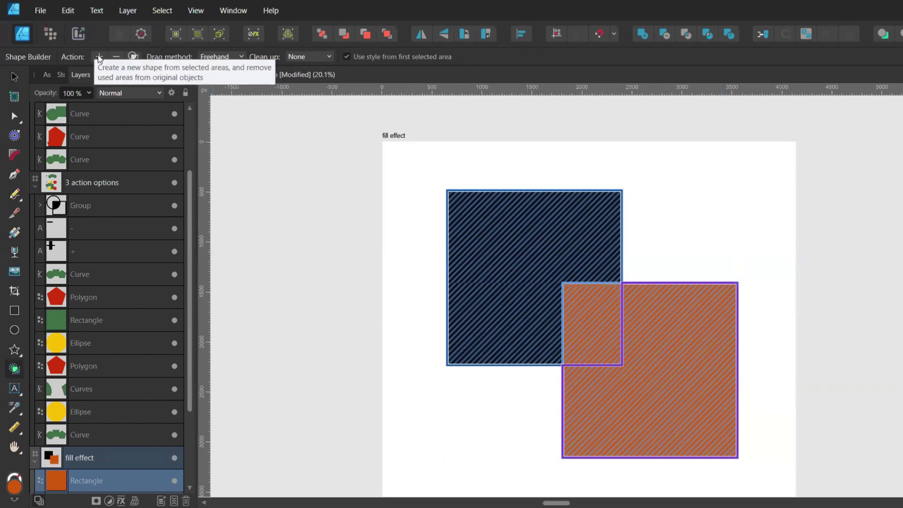
click(99, 57)
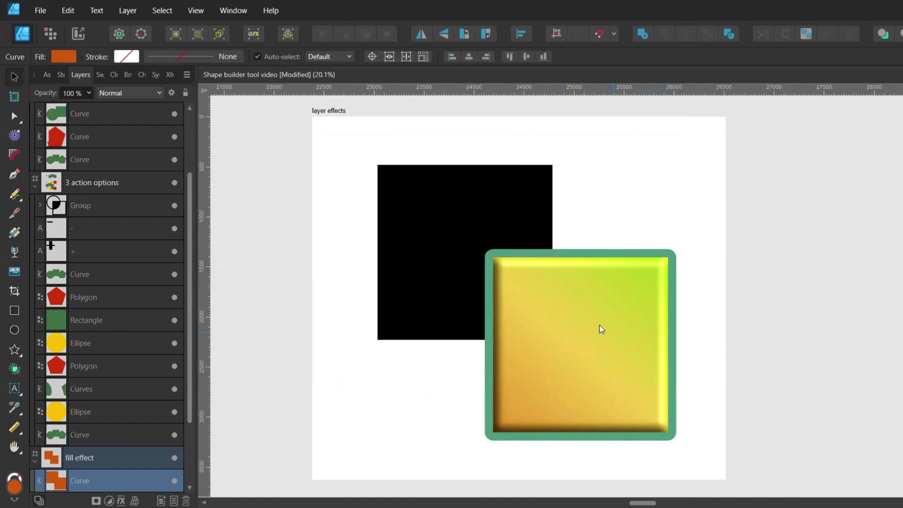
Merge the two squares on the layer effects artboard, starting with the gradient square so the new shape takes its style.
click(581, 306)
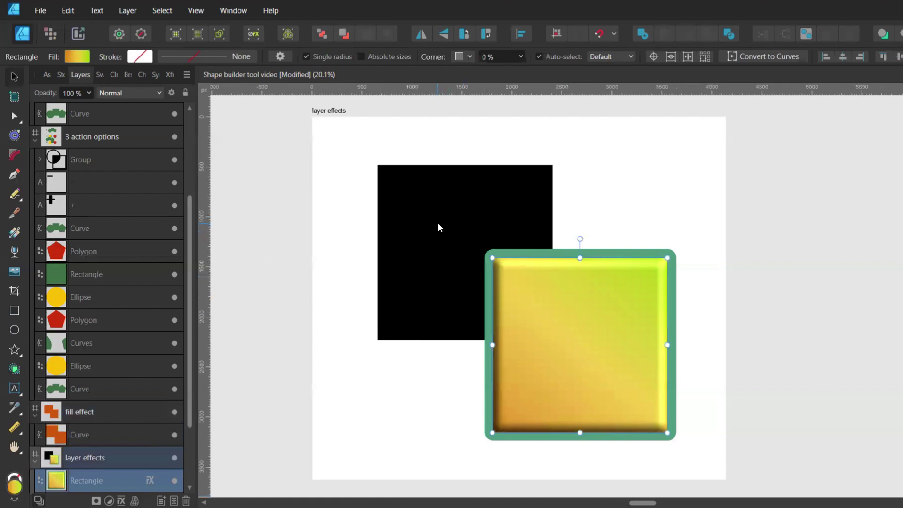
key(ctrl+a)
key(shift+b)
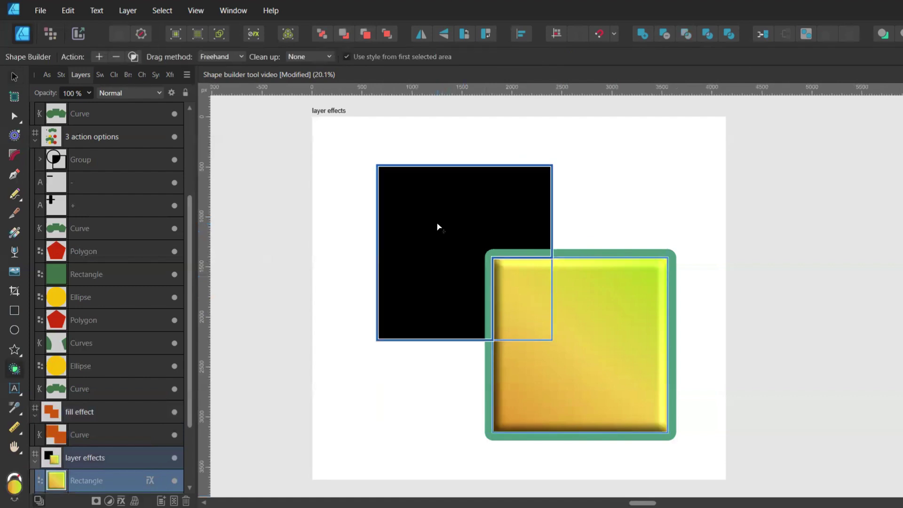
drag(660, 426, 630, 384)
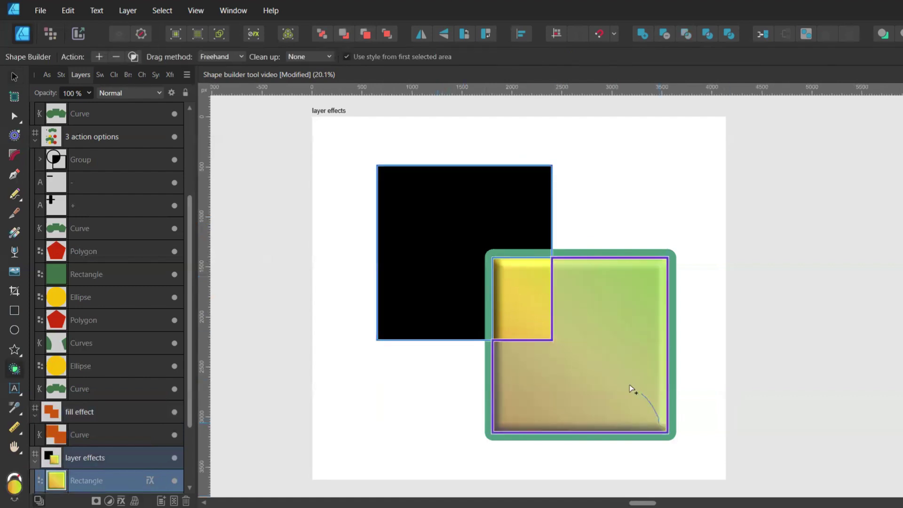
mouse_move(577, 315)
mouse_down()
mouse_move(516, 282)
mouse_move(496, 234)
mouse_move(453, 201)
mouse_move(413, 193)
mouse_up()
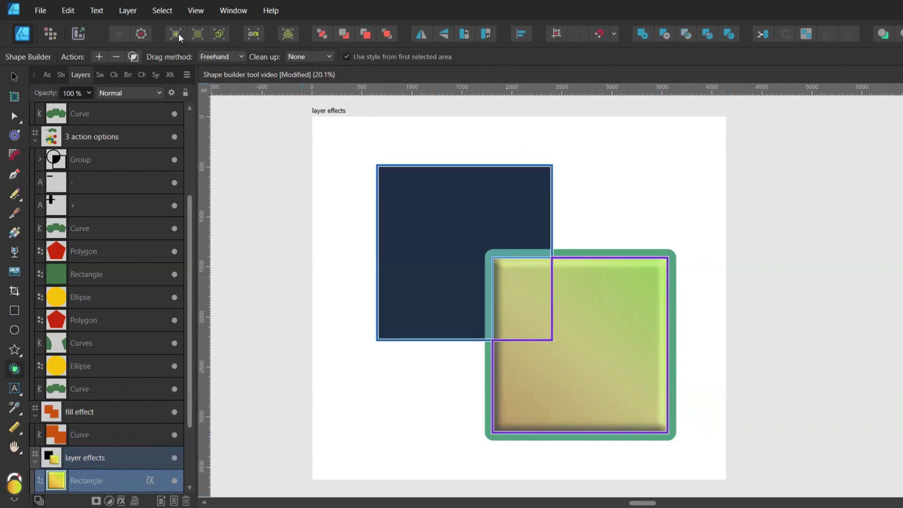
click(99, 58)
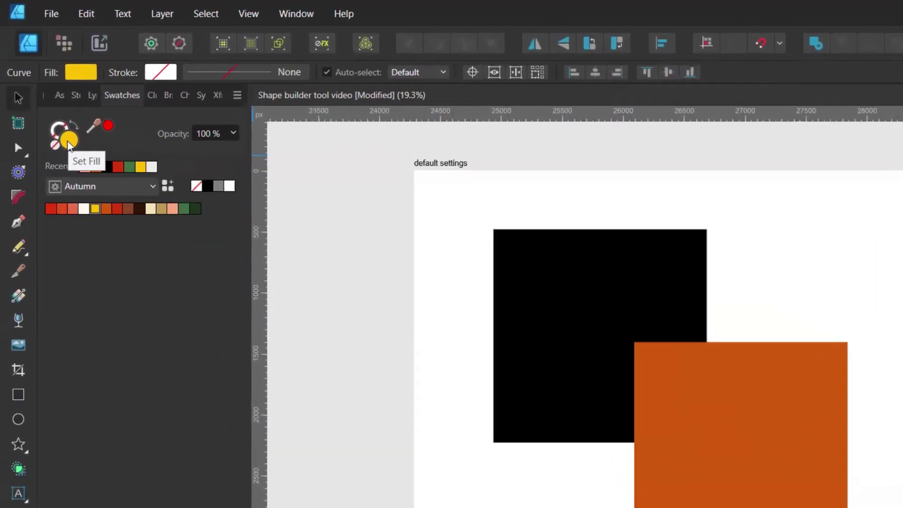
Merge the black and orange squares on the default settings artboard, and turn off "Use style from first selected area".
click(515, 414)
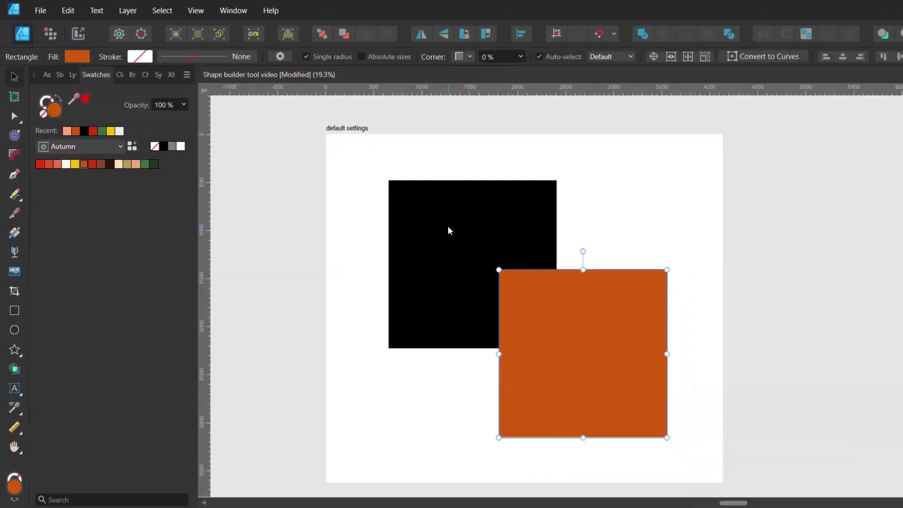
shift+click(456, 234)
key(x)
mouse_move(665, 216)
mouse_down()
mouse_move(477, 208)
mouse_move(429, 252)
mouse_move(536, 319)
mouse_up()
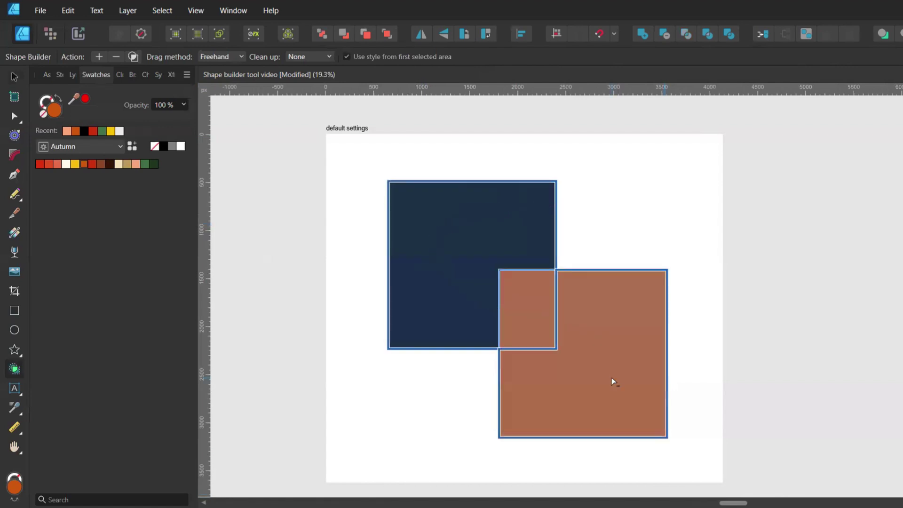
click(99, 61)
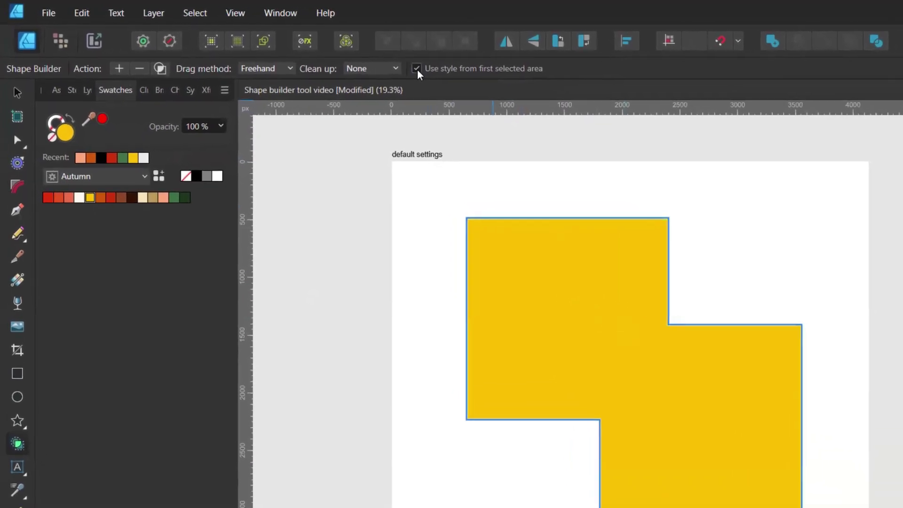
click(406, 67)
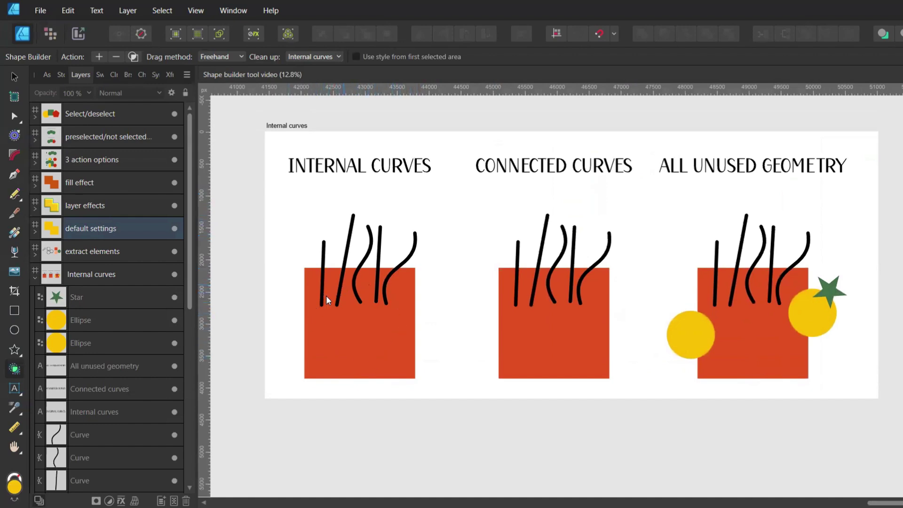
Create a new shape from the square under "Internal curves" with Internal curves clean-up, and select its leftmost remaining curve.
drag(405, 367, 335, 345)
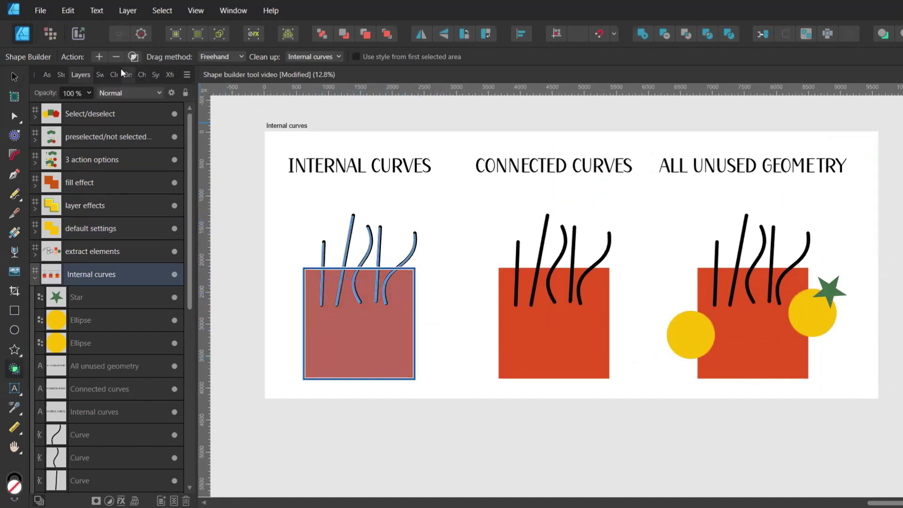
click(99, 58)
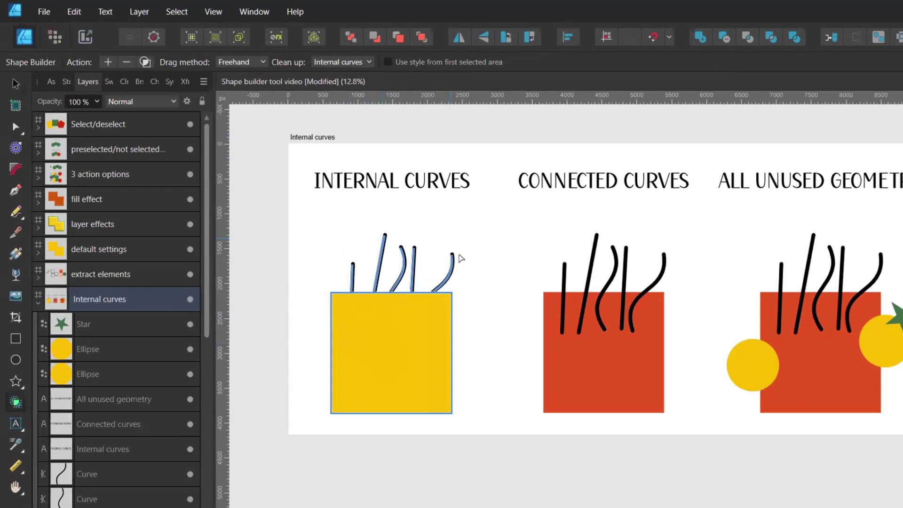
key(v)
click(353, 269)
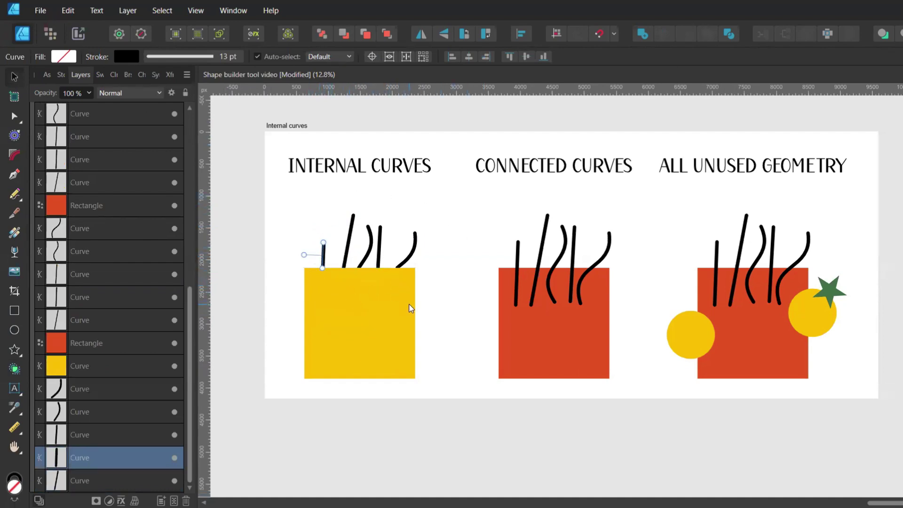
Set the clean-up to Connected curves and create a new shape from the square under "Connected curves".
key(x)
click(314, 56)
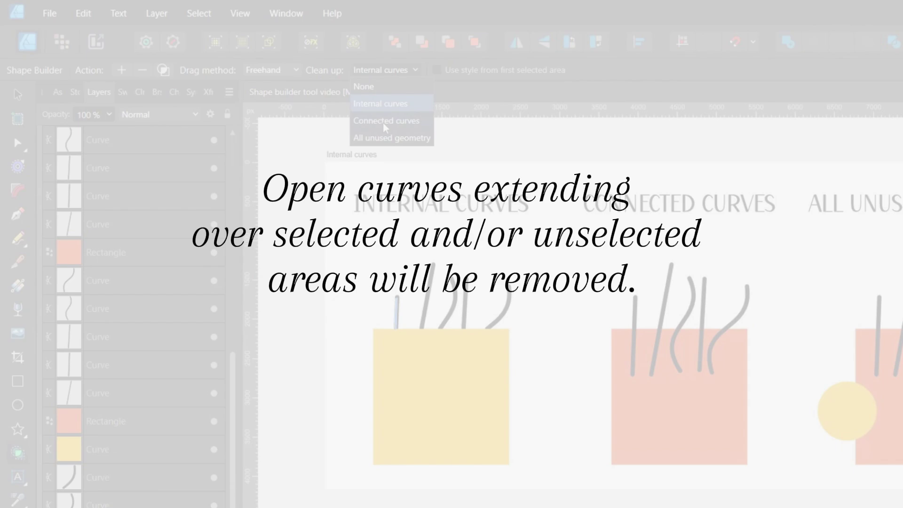
click(383, 122)
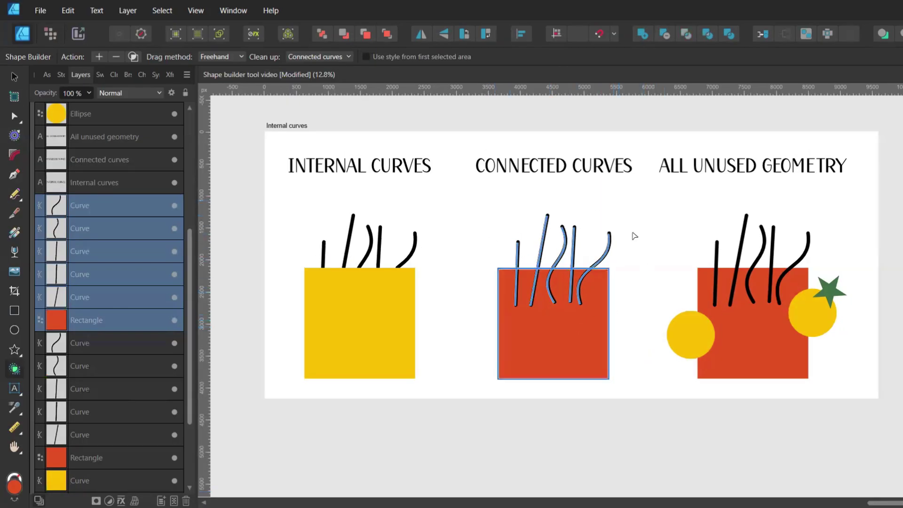
mouse_move(599, 296)
mouse_down()
mouse_move(540, 278)
mouse_move(518, 305)
mouse_move(541, 362)
mouse_move(566, 367)
mouse_move(589, 328)
mouse_move(616, 340)
mouse_up()
click(106, 59)
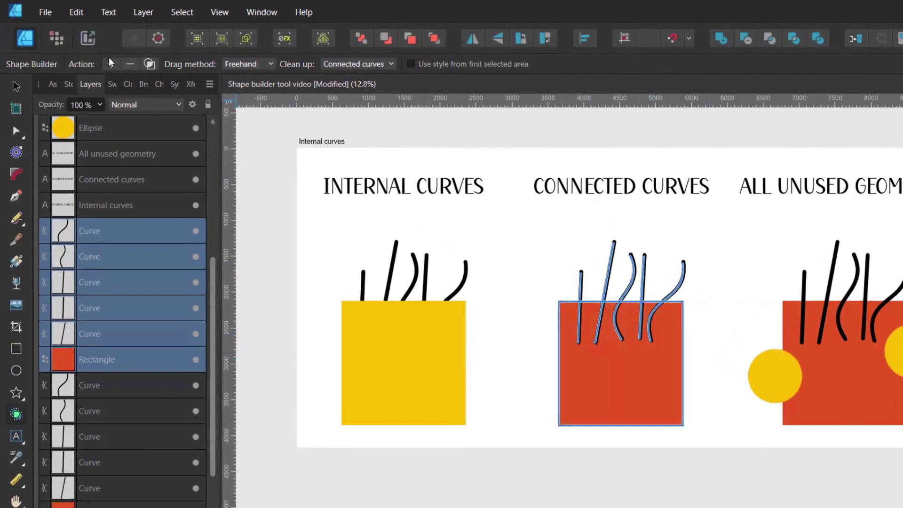
click(111, 62)
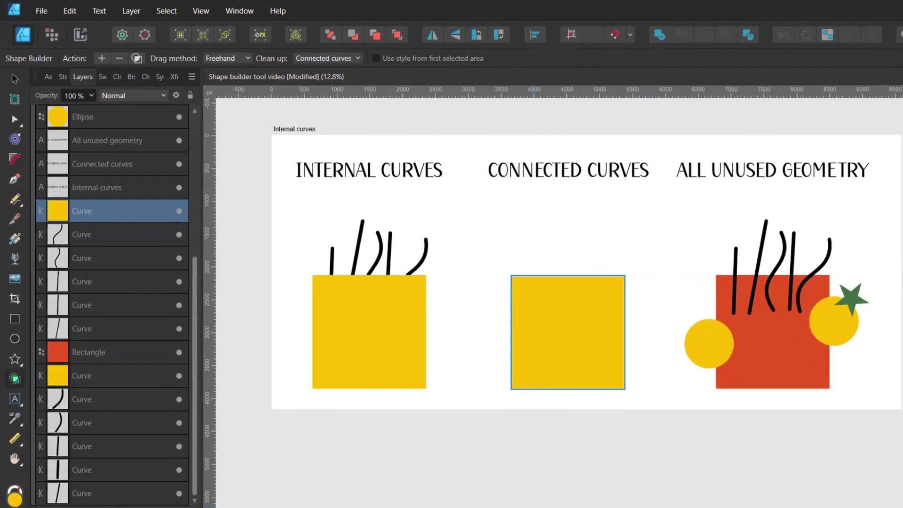
Set the clean-up to All unused geometry and merge the square and both circles under that heading, leaving out the star.
click(328, 58)
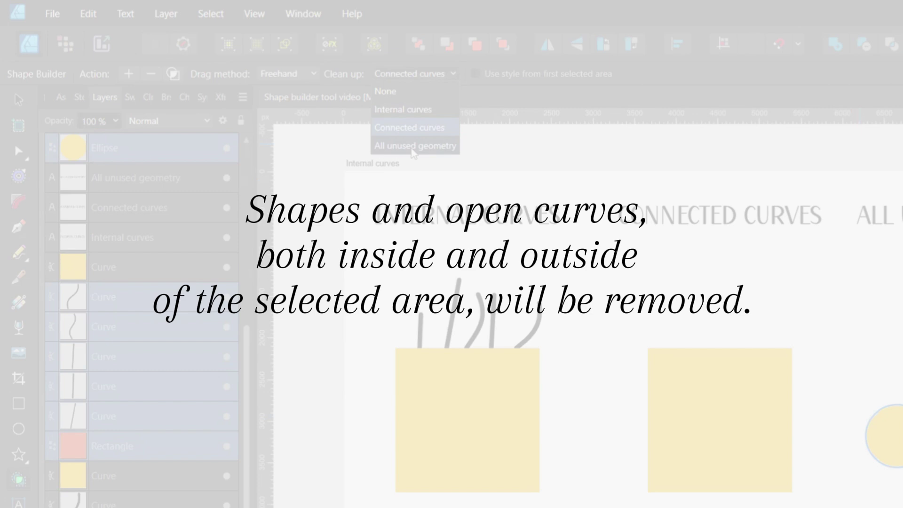
click(412, 148)
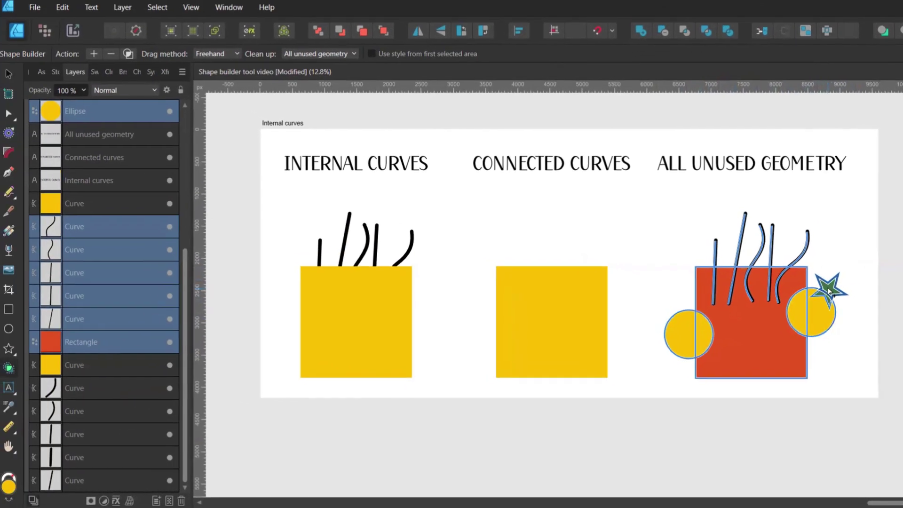
mouse_move(794, 283)
mouse_down()
mouse_move(714, 285)
mouse_move(688, 320)
mouse_up()
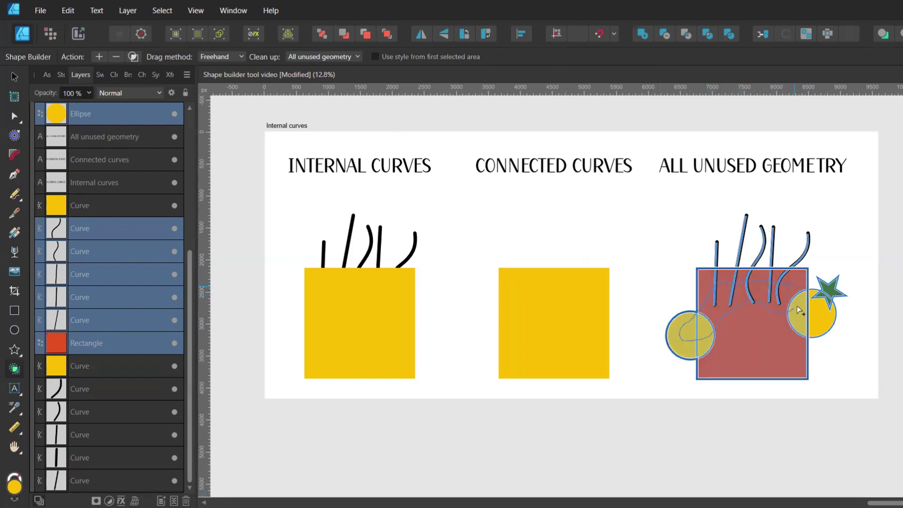
drag(796, 305, 797, 306)
click(98, 58)
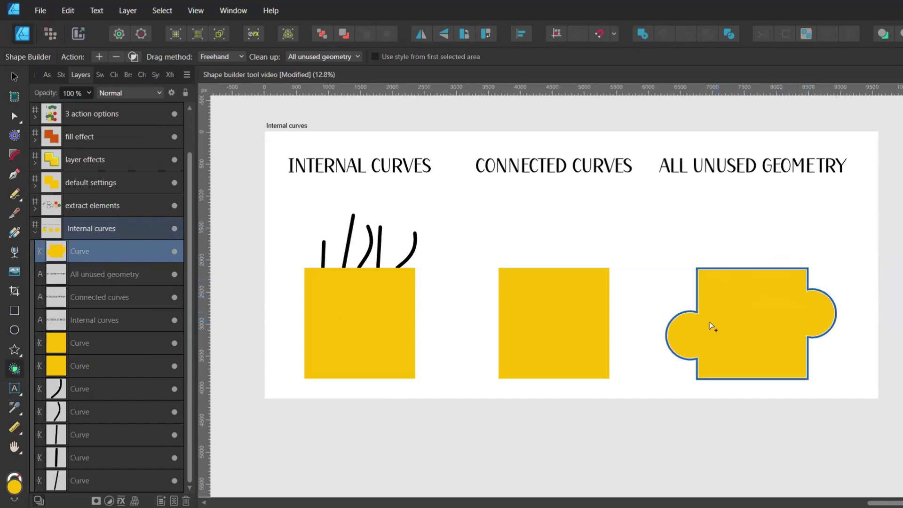
drag(777, 349, 793, 306)
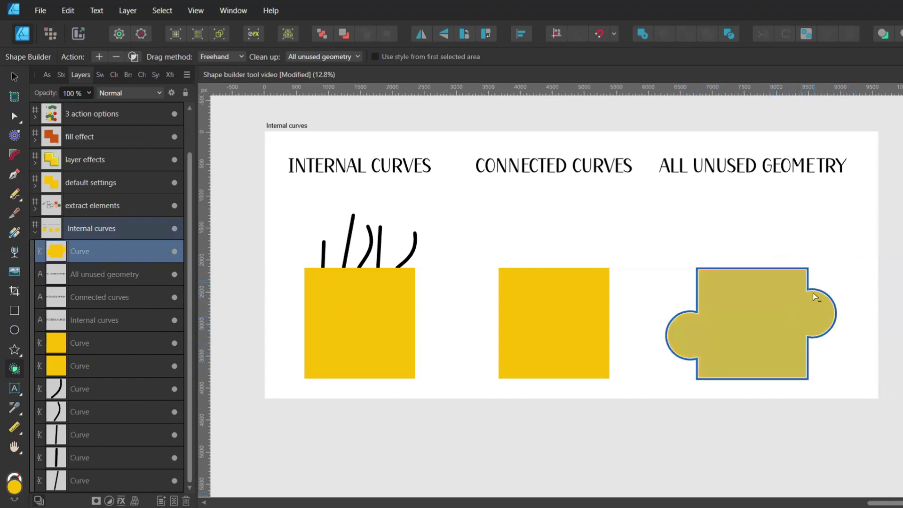
Draw a rectangle about 5.8 × 7.7 cm over the giraffe's head and subtract an ellipse between its horns.
drag(461, 145, 579, 296)
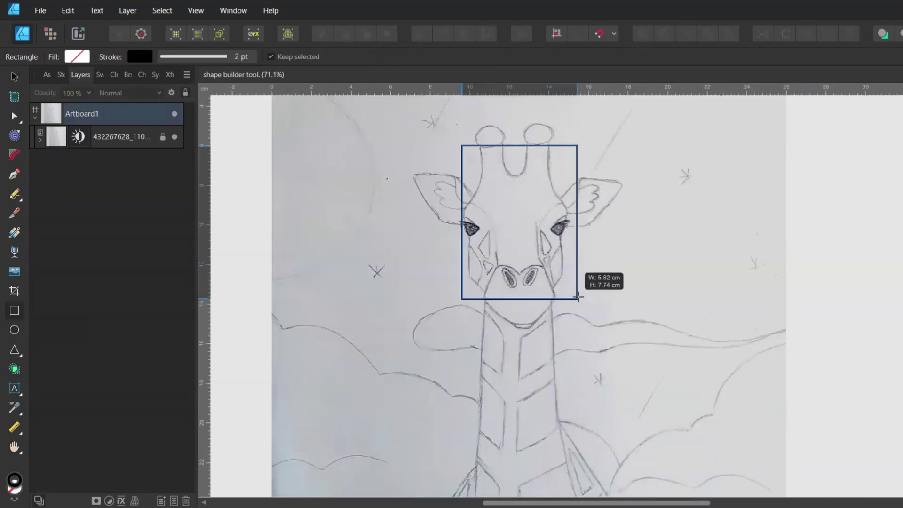
scroll(517, 235, up, 2)
drag(496, 157, 532, 238)
key(ctrl+a)
key(x)
scroll(512, 174, down, 1)
click(117, 56)
drag(515, 162, 515, 202)
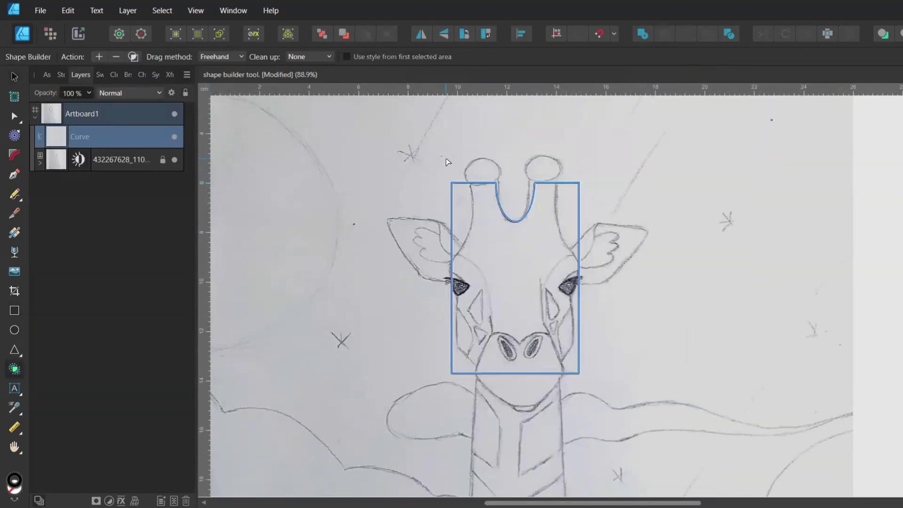
Draw a slightly rotated ellipse beside the left forehead and place a horizontally flipped duplicate beside the right forehead.
click(15, 330)
drag(419, 170, 468, 256)
click(14, 77)
drag(444, 150, 454, 152)
scroll(485, 195, up, 2)
key(ctrl+j)
click(421, 34)
drag(401, 234, 605, 233)
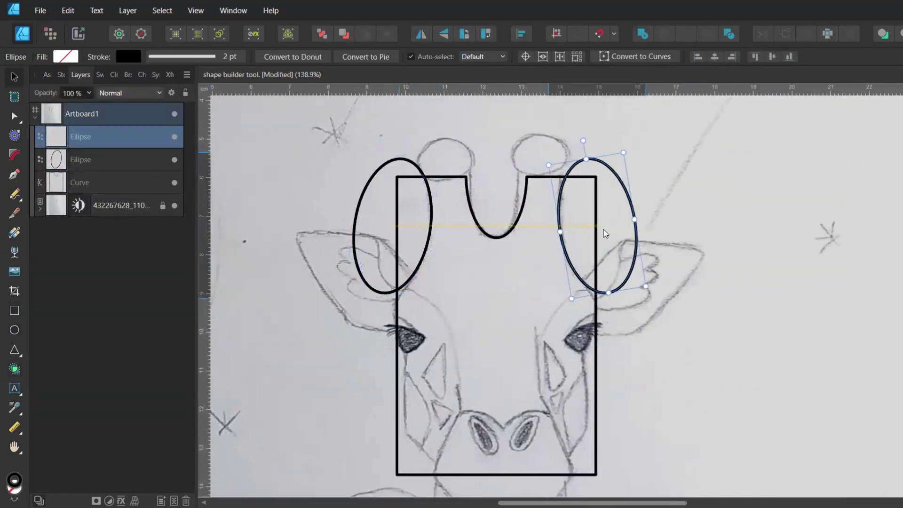
Subtract both forehead ellipses from the head outline with the Shape Builder.
scroll(437, 197, down, 1)
drag(345, 143, 622, 410)
click(14, 369)
scroll(357, 230, up, 1)
drag(376, 143, 437, 207)
drag(668, 163, 604, 212)
Draw a rotated rectangle across the head outline's lower left corner and place a mirrored duplicate across the lower right corner.
click(14, 310)
drag(393, 282, 458, 391)
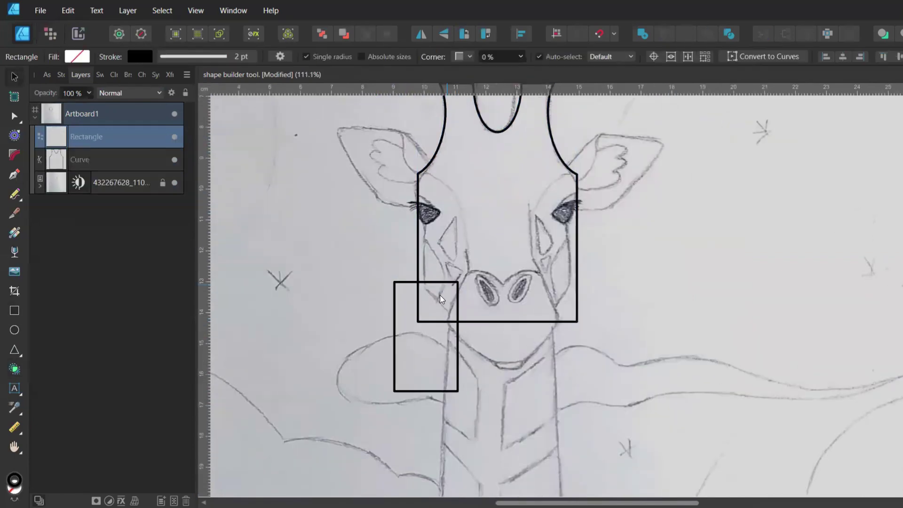
drag(421, 234, 354, 262)
key(ctrl+j)
click(421, 34)
drag(489, 359, 609, 359)
Cut off the head outline's two lower corners along the rotated rectangles and remove the leftover pieces.
click(14, 369)
drag(497, 398, 350, 263)
drag(578, 351, 673, 263)
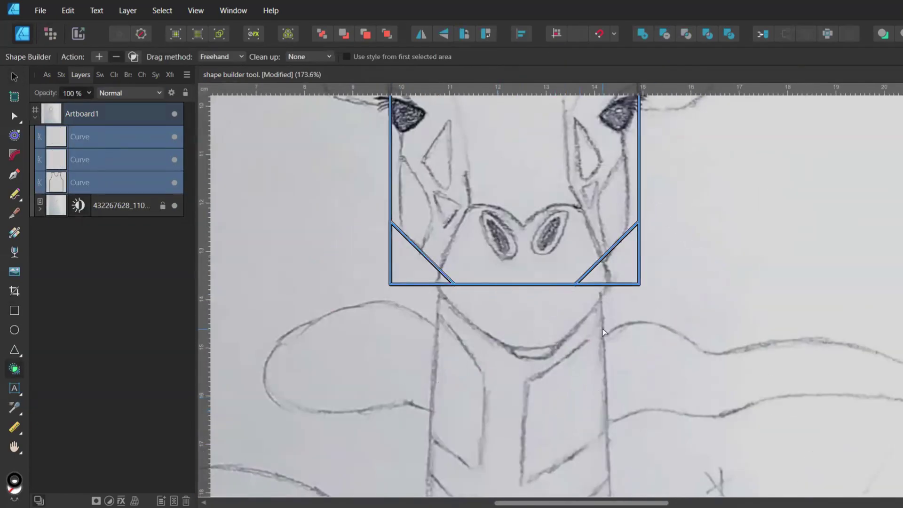
click(621, 267)
click(410, 267)
Round the head outline's side corners at the brows and cheeks with the Corner tool, and deselect the outline.
scroll(429, 291, down, 2)
click(15, 155)
drag(376, 197, 590, 341)
drag(532, 235, 525, 236)
click(15, 76)
click(291, 226)
Place a horizontal guide just below the eyes and add a node there on the outline's left side, shifted slightly inward.
scroll(425, 182, up, 2)
drag(465, 89, 464, 314)
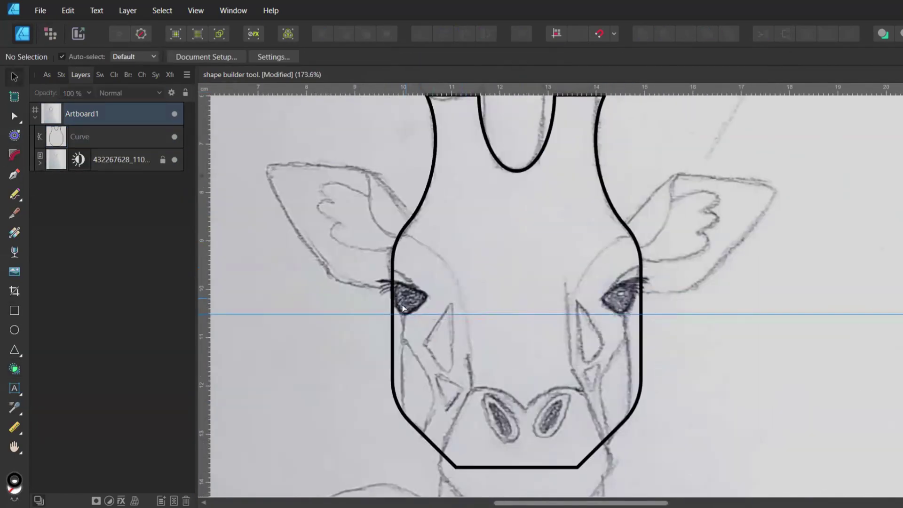
click(14, 116)
click(392, 314)
click(392, 314)
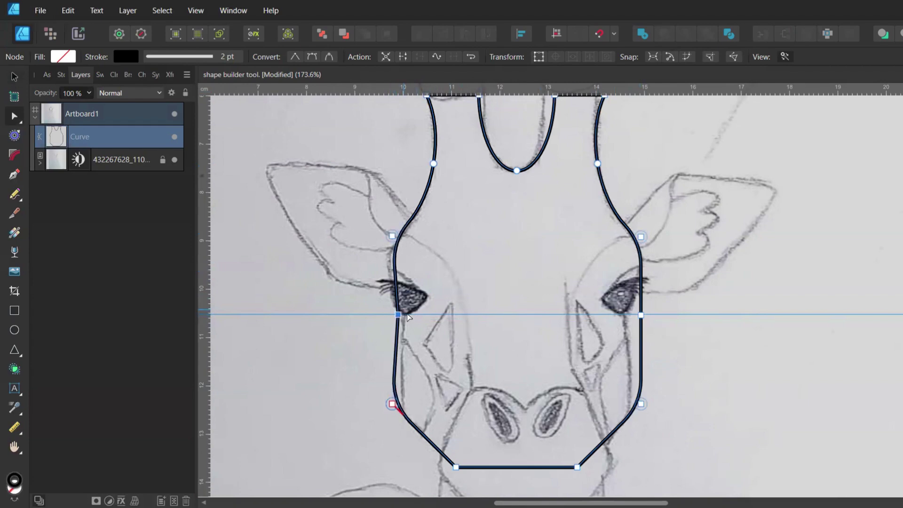
Draw an ellipse over the giraffe's muzzle, rotate it and shift it over the left half.
scroll(514, 314, down, 1)
click(14, 330)
drag(469, 222, 577, 321)
click(15, 77)
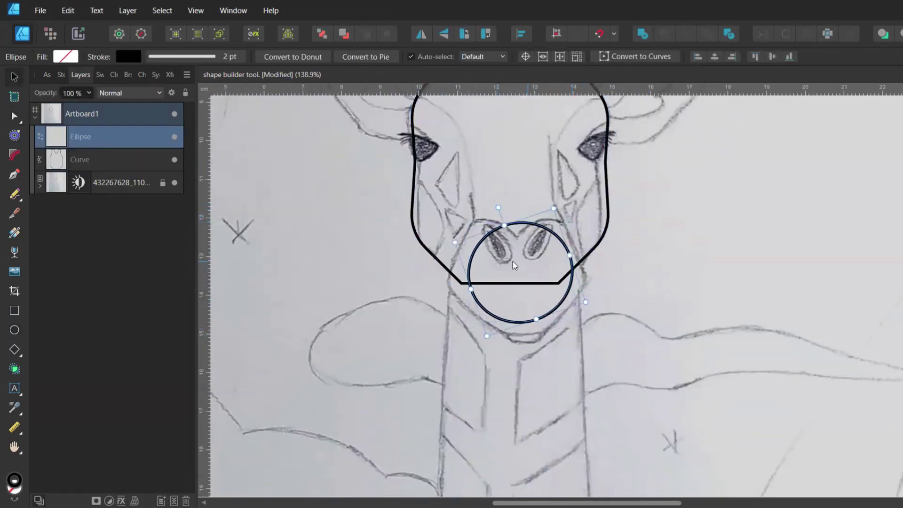
drag(513, 260, 475, 259)
Draw rotated rectangles across the upper left and lower left edges of the muzzle ellipse.
click(15, 310)
drag(439, 198, 489, 342)
mouse_move(460, 177)
mouse_down()
mouse_move(504, 187)
mouse_move(464, 170)
mouse_up()
click(584, 278)
key(Delete)
drag(429, 254, 466, 375)
mouse_move(502, 450)
mouse_down()
mouse_move(533, 381)
mouse_move(520, 390)
mouse_up()
Trim the muzzle ellipse's left side along the rotated rectangles with the Shape Builder.
shift+click(450, 201)
shift+click(499, 263)
click(14, 369)
mouse_move(446, 205)
mouse_down()
mouse_move(415, 304)
mouse_move(489, 364)
mouse_up()
Duplicate the trimmed muzzle half, flip the copy horizontally and place it over the right half of the muzzle.
click(14, 76)
key(ctrl+j)
click(421, 34)
drag(435, 282, 550, 283)
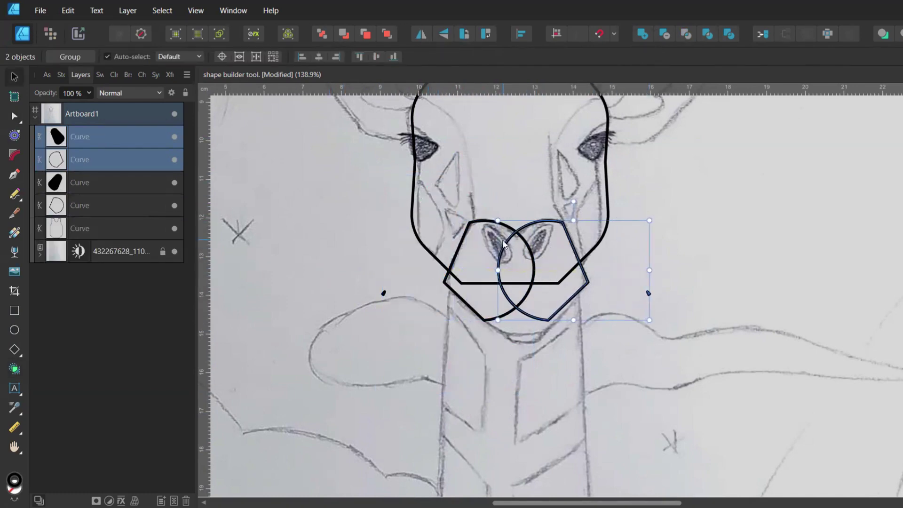
Merge the two muzzle halves into a single outline with the Shape Builder.
click(14, 369)
click(14, 77)
shift+click(454, 260)
click(14, 369)
click(99, 57)
drag(475, 263, 539, 235)
Merge a flat ellipse into the bottom of the muzzle outline and round the muzzle's two side corners.
scroll(542, 294, up, 3)
click(14, 330)
drag(433, 303, 558, 374)
click(14, 369)
drag(475, 213, 463, 308)
key(c)
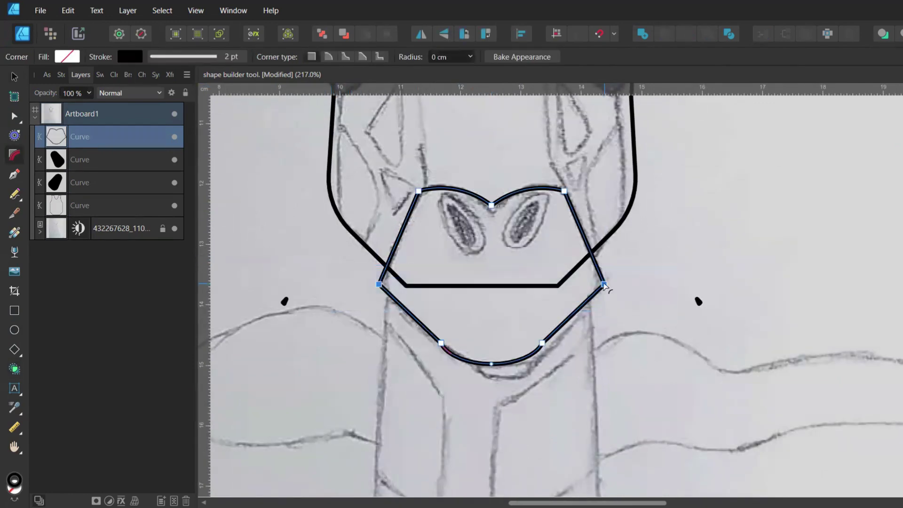
scroll(578, 282, down, 1)
Draw pen shapes for the left eye patch and the cheek marking, and trim them to the head outline.
key(p)
click(420, 170)
click(472, 202)
click(492, 348)
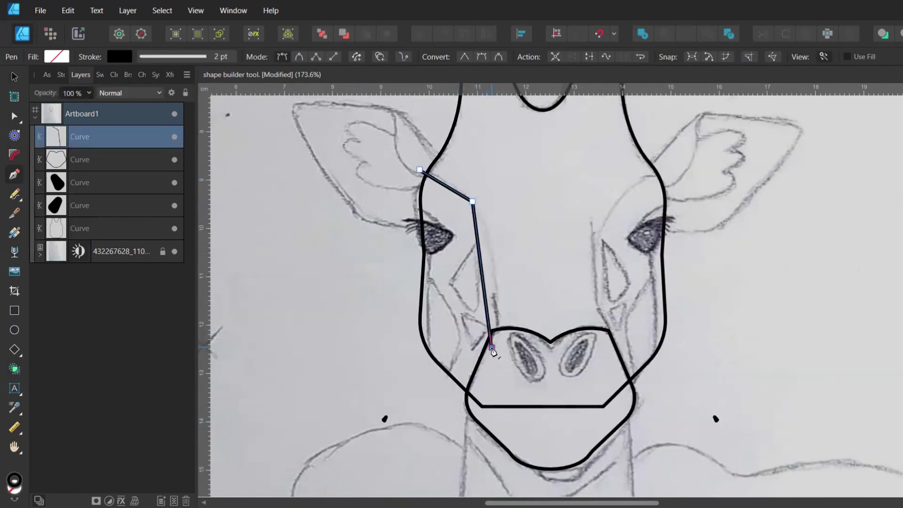
click(419, 170)
key(x)
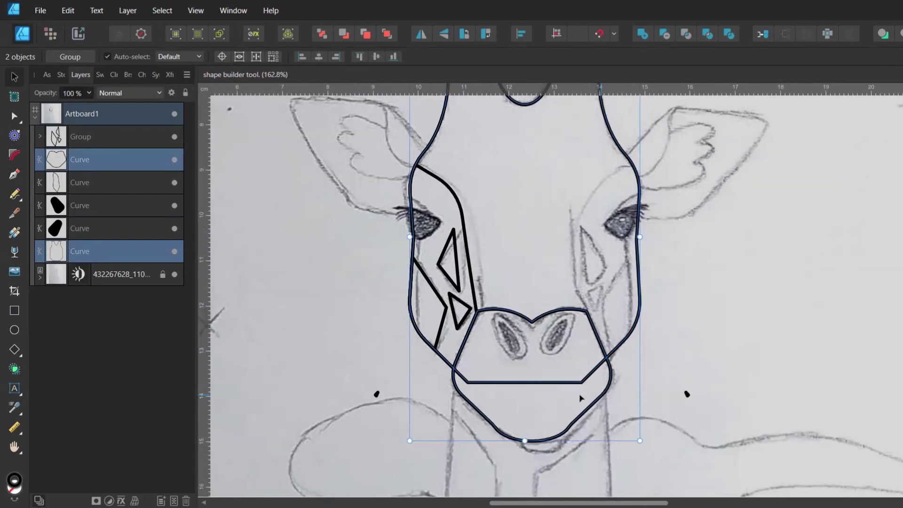
key(x)
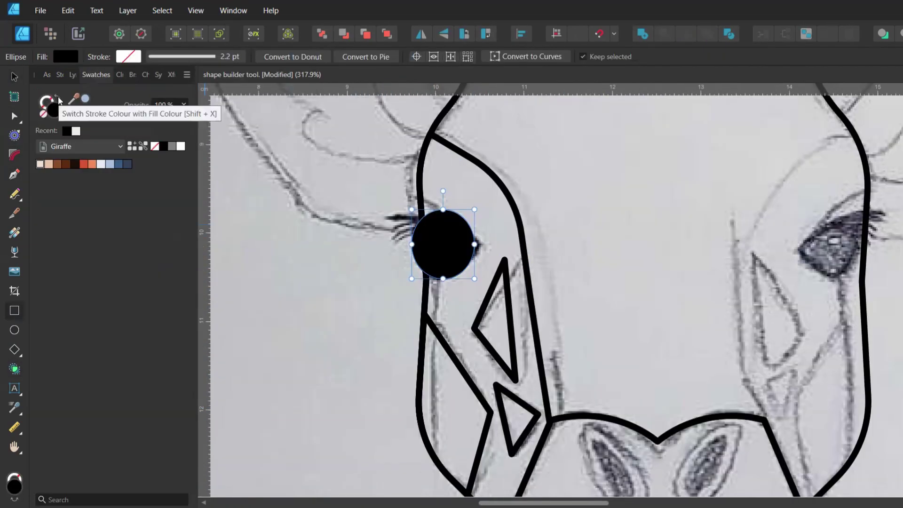
Shape the left eye from a circle trimmed by two rotated rectangles, and merge two small white circles into its highlight.
drag(439, 182, 555, 246)
drag(518, 176, 470, 216)
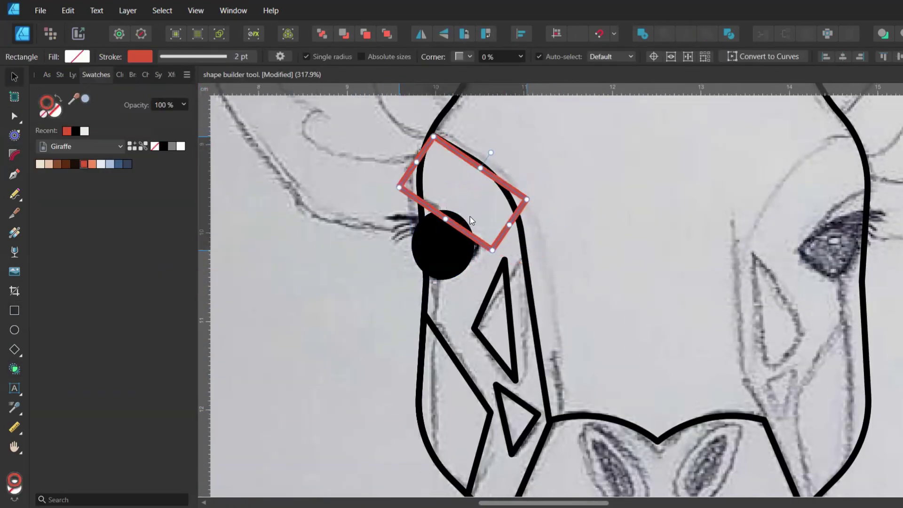
click(89, 93)
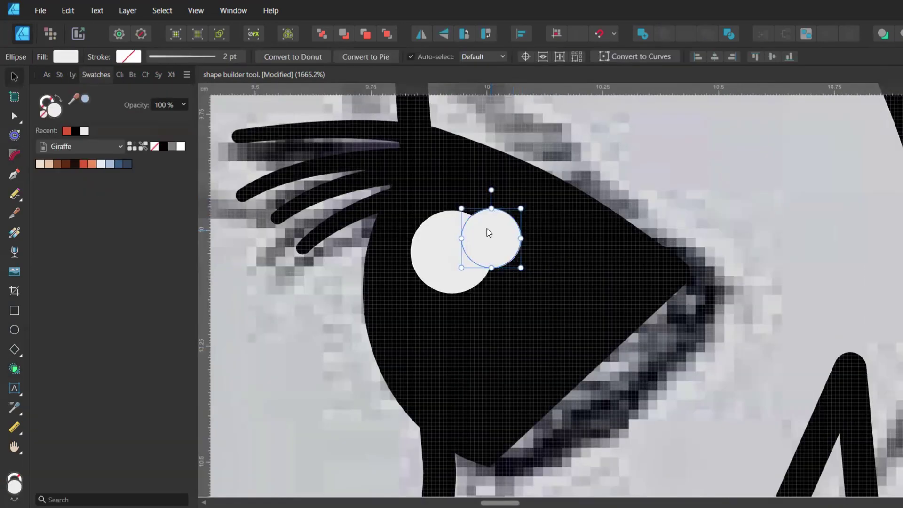
key(x)
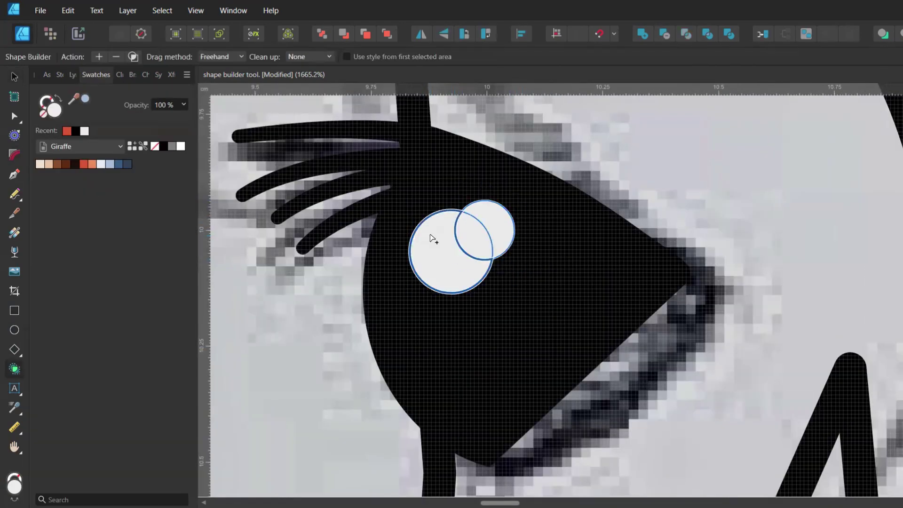
alt+click(435, 239)
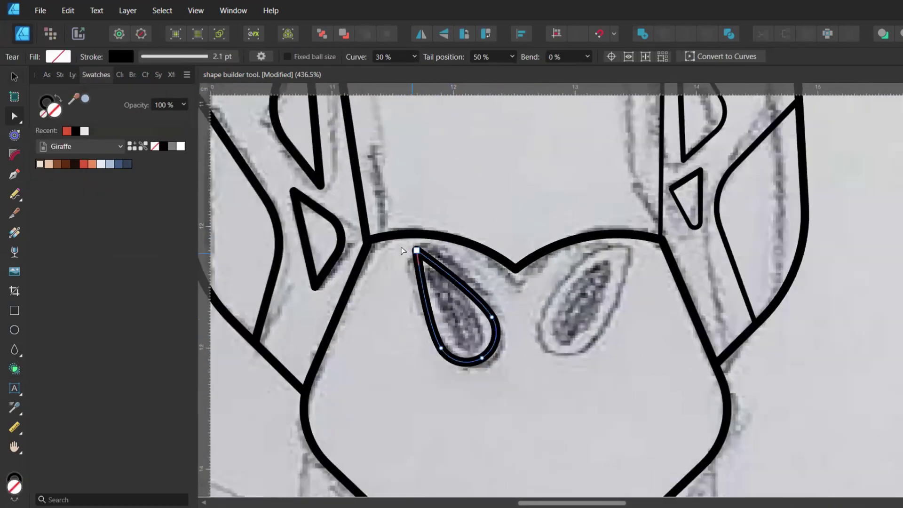
Round the tip of the left nostril's teardrop outline and add a smaller solid black teardrop inside it.
key(c)
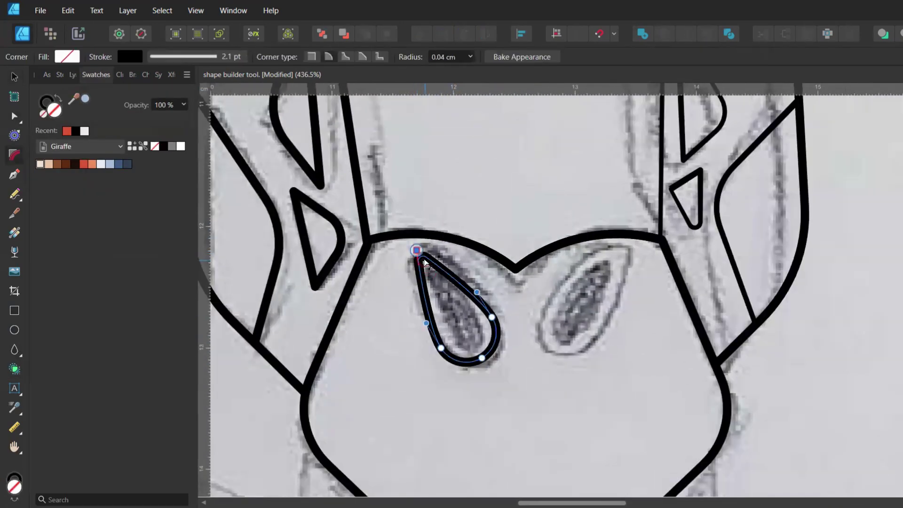
key(v)
key(shift+x)
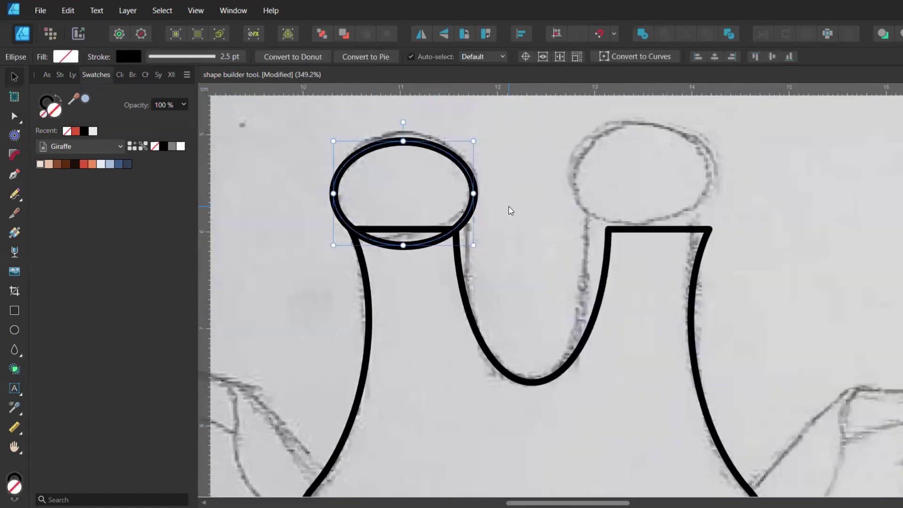
Merge the overlapping areas of the ellipse on the left horn into one rounded cap with the Shape Builder.
drag(387, 217, 637, 216)
key(x)
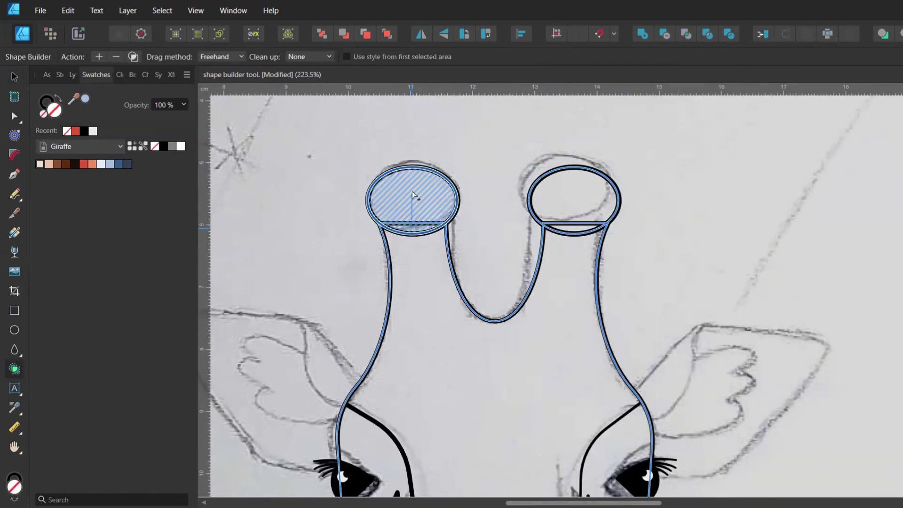
click(413, 196)
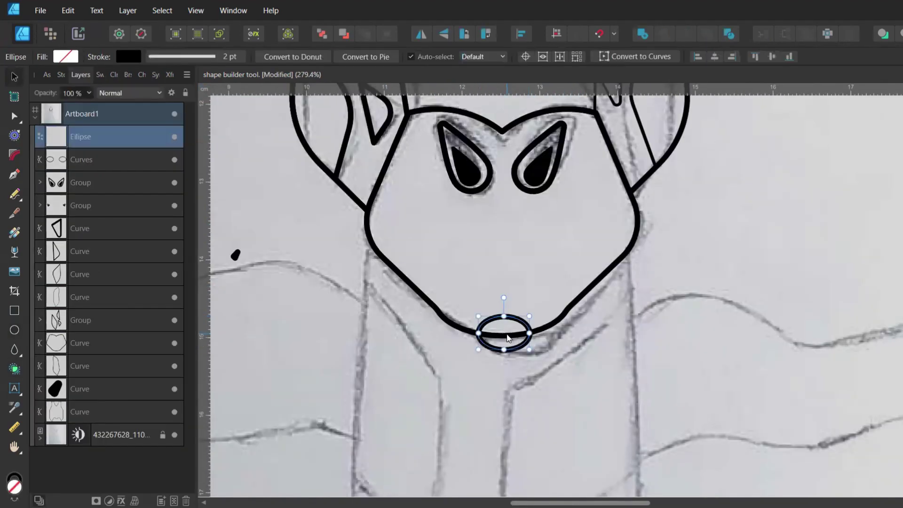
Build a thin crescent mouth beneath the muzzle from overlapping shapes with the Shape Builder.
drag(508, 339, 492, 339)
mouse_move(492, 339)
mouse_down()
mouse_move(528, 338)
mouse_move(557, 312)
mouse_up()
drag(539, 329, 528, 329)
shift+click(465, 333)
click(14, 368)
click(14, 76)
shift+click(440, 310)
click(14, 369)
drag(496, 297, 510, 322)
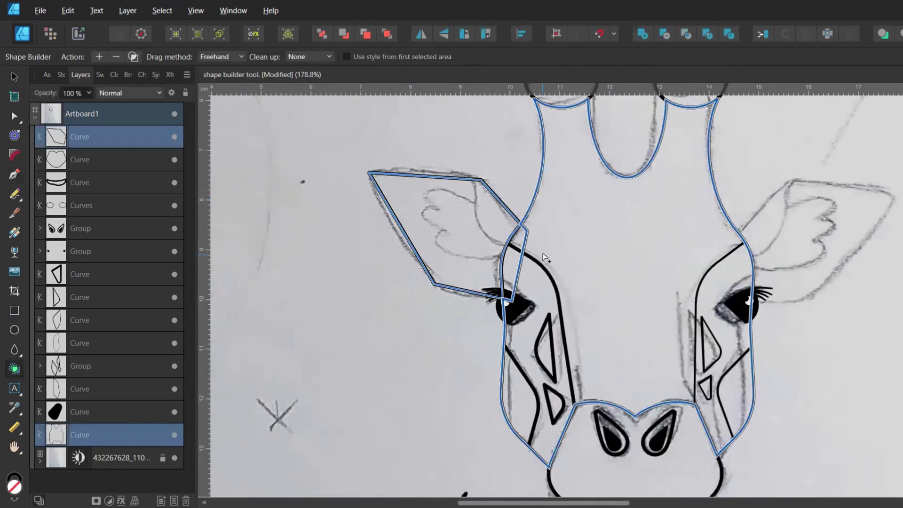
Trim the left ear to the head outline, round its outer tip and curve its straight edges.
click(488, 248)
key(c)
click(369, 173)
drag(379, 176, 381, 179)
mouse_move(420, 338)
mouse_down()
mouse_move(483, 173)
mouse_move(478, 187)
mouse_up()
key(a)
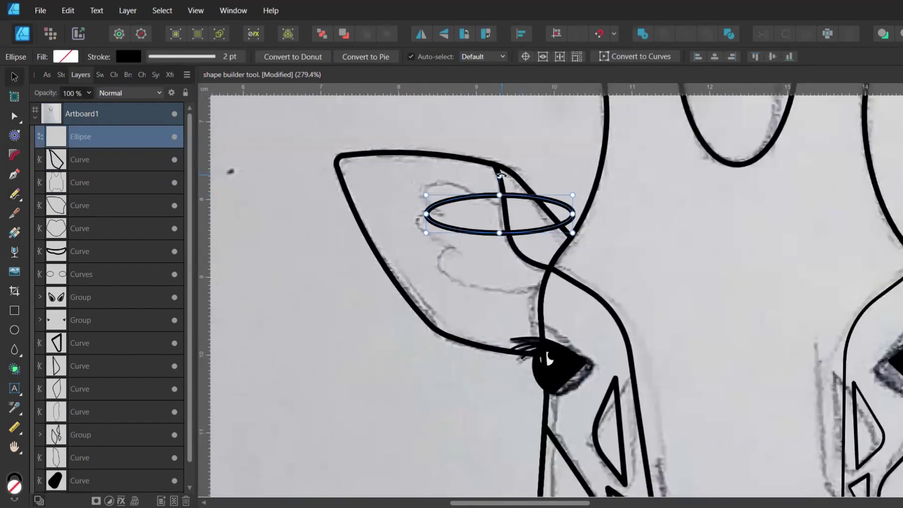
Fan three narrow overlapping ellipses across the inside of the left ear, making the lowest one about 1.49 cm wide.
drag(418, 185, 479, 123)
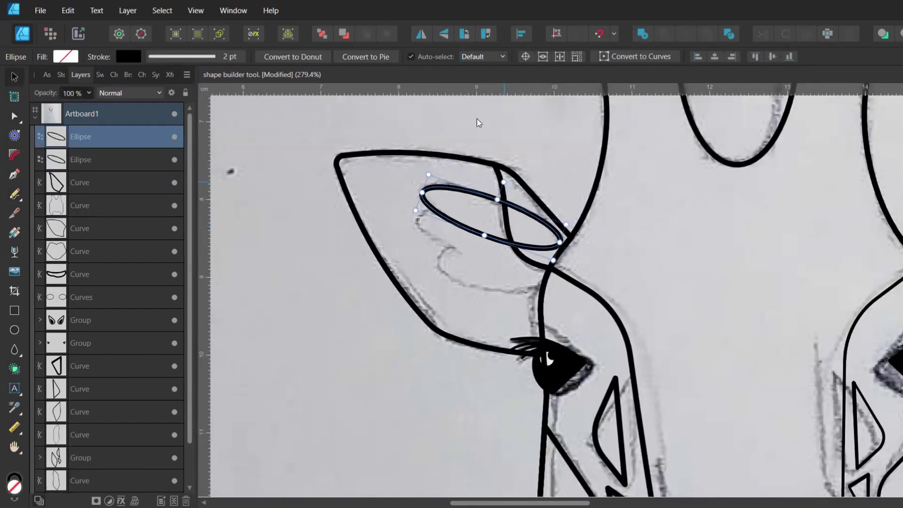
drag(500, 183, 494, 207)
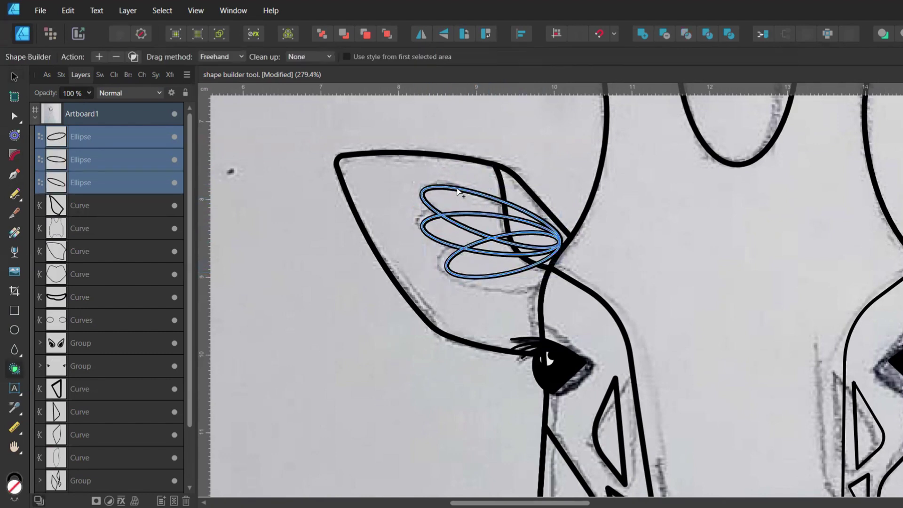
mouse_move(457, 191)
mouse_down()
mouse_move(508, 221)
mouse_move(471, 263)
mouse_up()
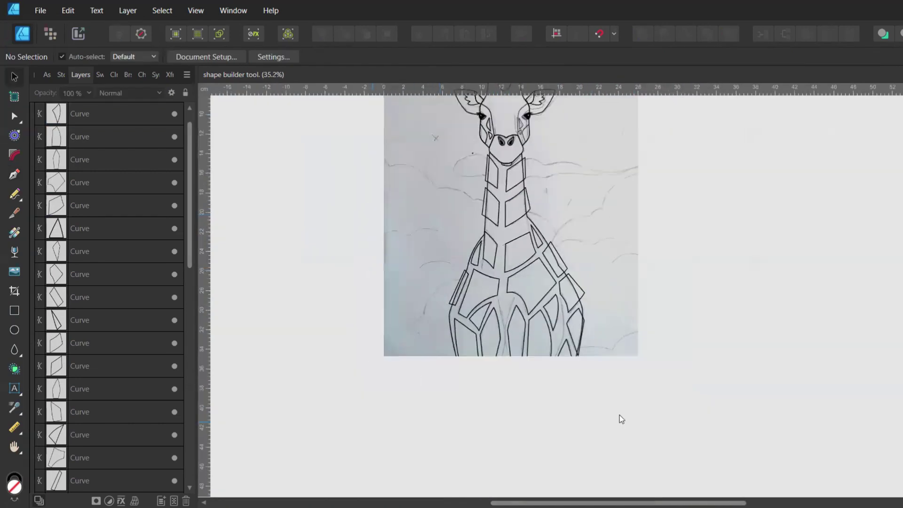
Finish the pen-drawn chest patch and raise the neck outline's top nodes to meet the underside of the muzzle.
drag(374, 421, 696, 151)
key(x)
scroll(475, 151, up, 6)
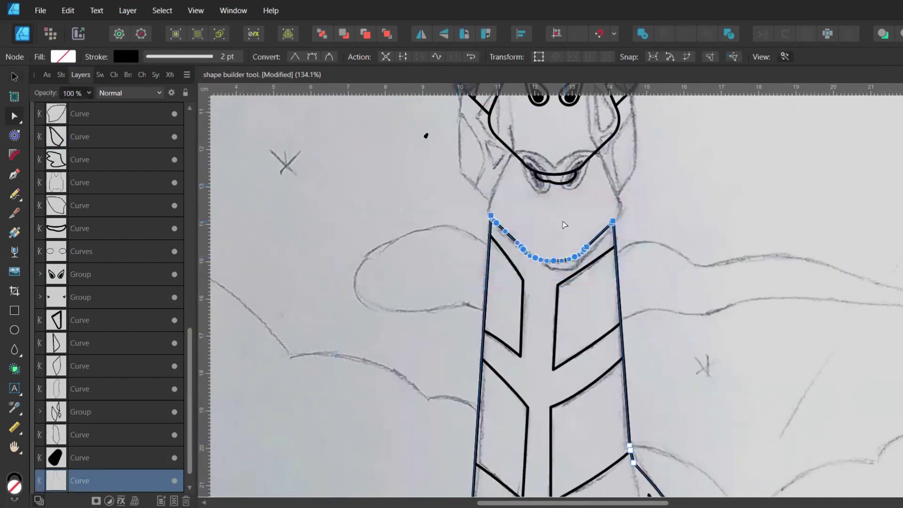
scroll(564, 223, up, 1)
drag(614, 259, 616, 165)
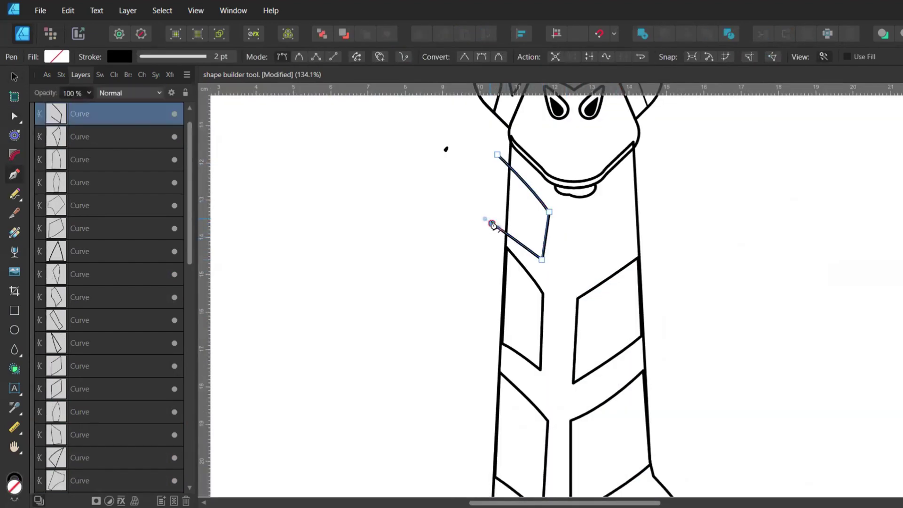
Draw a closed four-sided pen patch on each side of the upper neck, extending past the neck outline.
click(497, 155)
key(Escape)
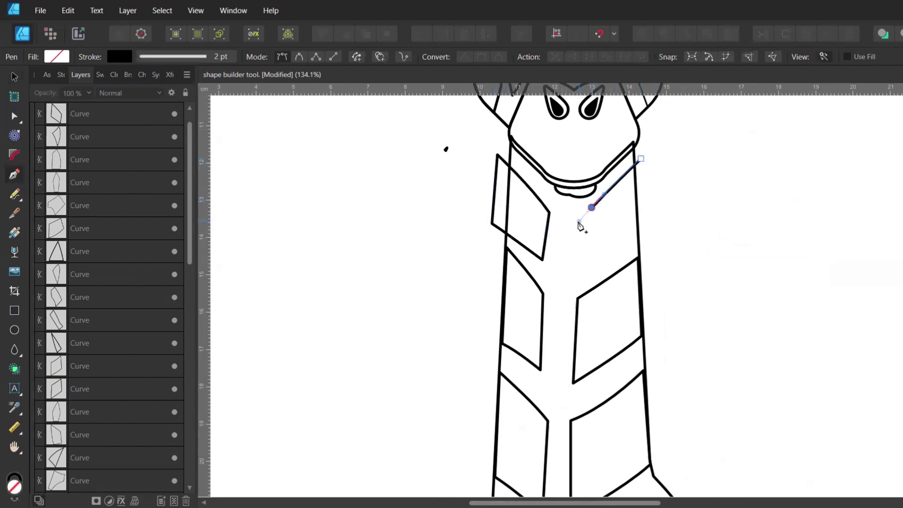
drag(580, 226, 591, 209)
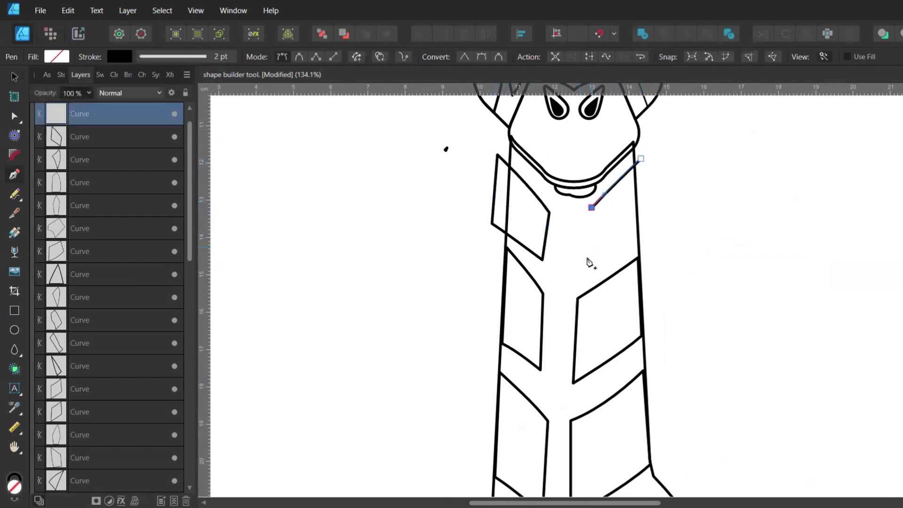
click(641, 161)
Remove the parts of the two upper neck patches that overhang the neck outline with the Shape Builder.
key(v)
shift+click(644, 360)
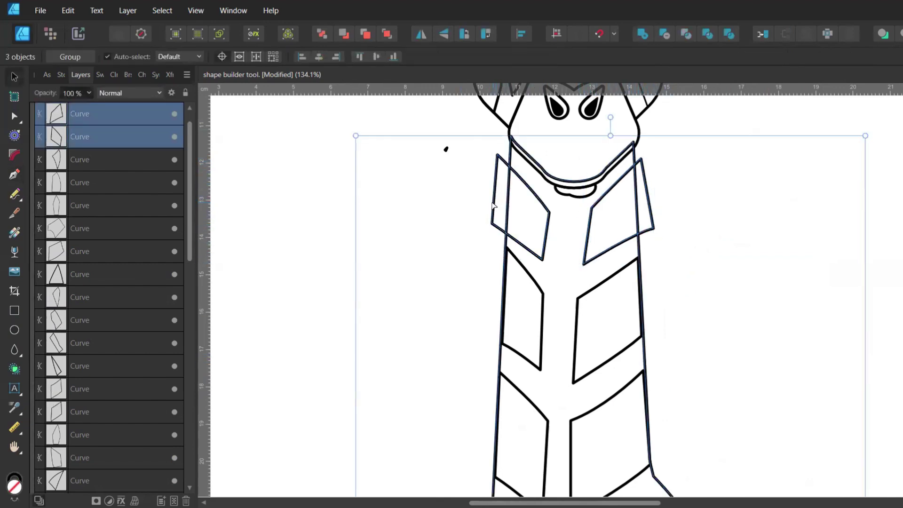
key(shift+b)
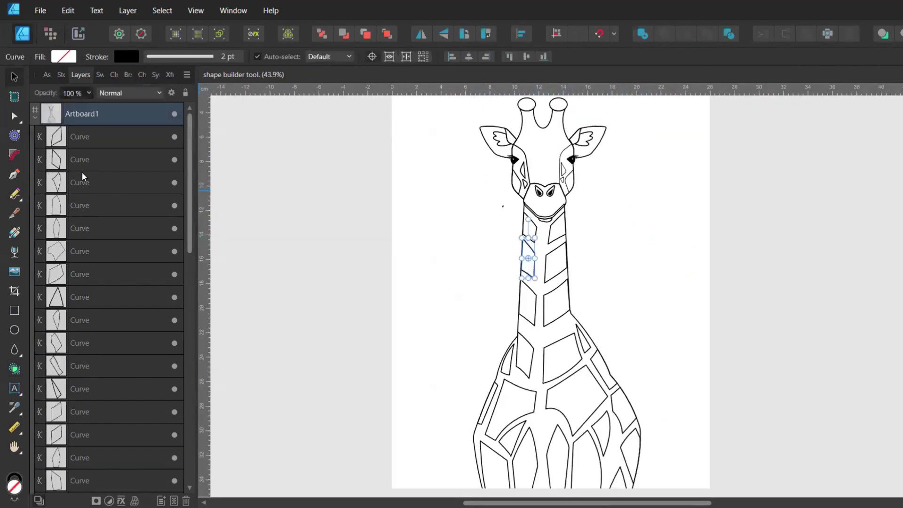
key(ctrl+a)
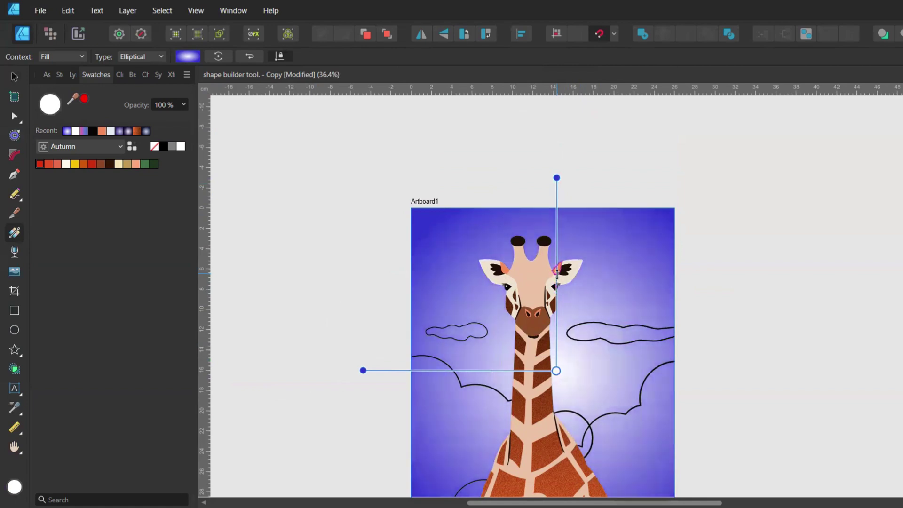
Recolour the white centre stop of the background's elliptical gradient to pale pink with hue 342, saturation 43 and lightness 88.
click(187, 56)
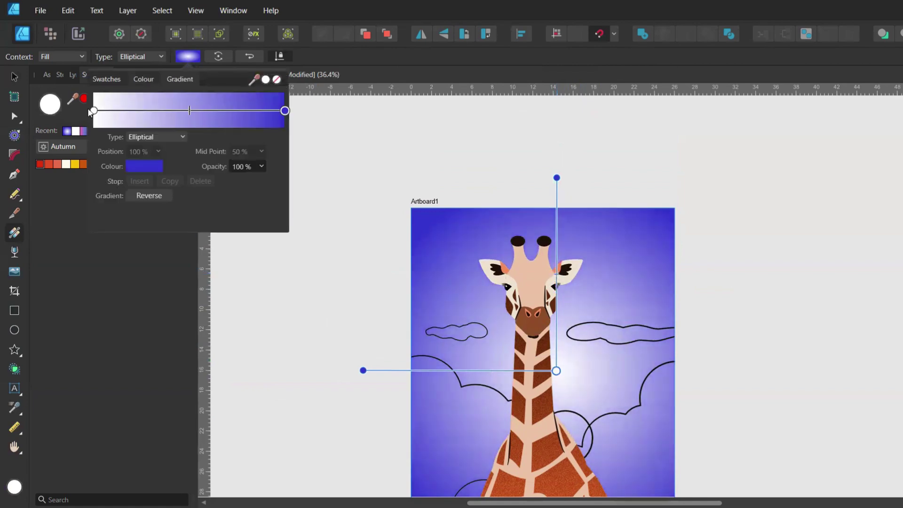
click(144, 166)
click(183, 206)
click(128, 222)
drag(190, 237, 174, 238)
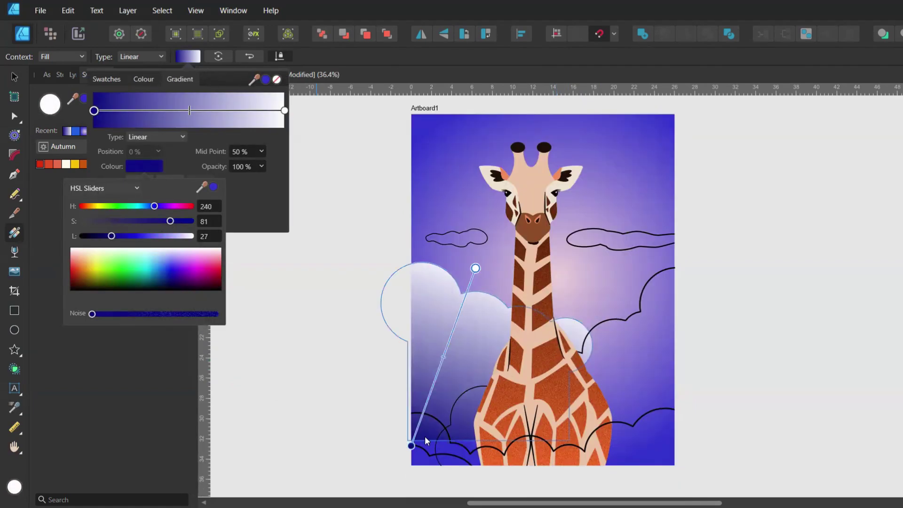
Fill the clouds with white-to-dark-blue gradients, using elliptical ones for the two small clouds beside the neck.
drag(424, 436, 409, 406)
mouse_move(473, 264)
mouse_down()
mouse_move(484, 252)
mouse_move(487, 262)
mouse_up()
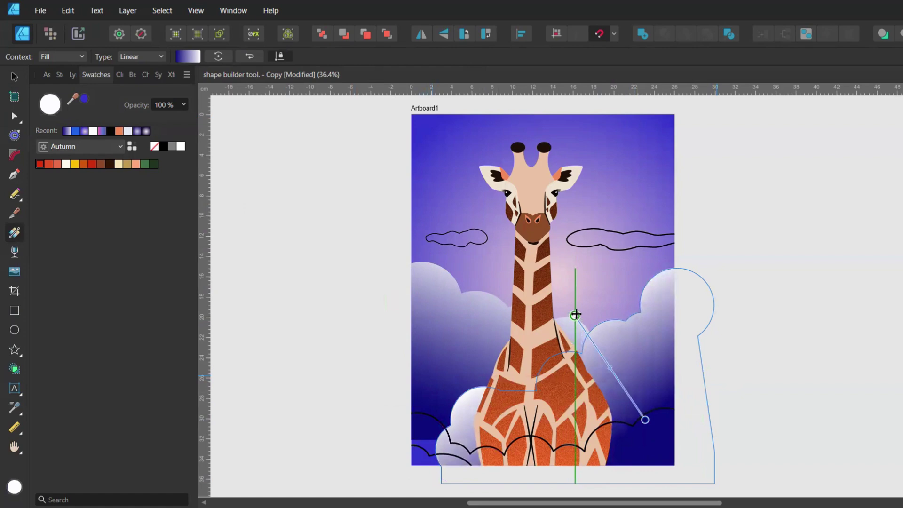
mouse_move(645, 419)
mouse_down()
mouse_move(622, 376)
mouse_move(630, 409)
mouse_move(646, 423)
mouse_up()
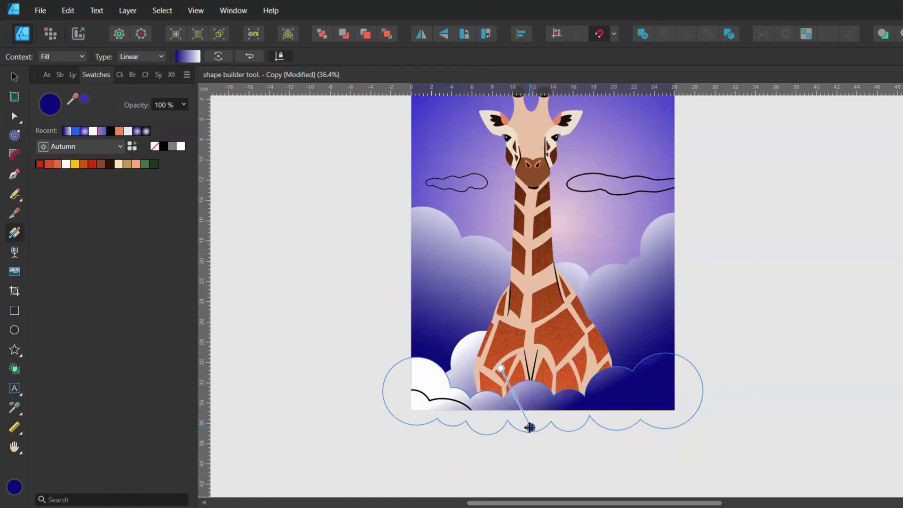
drag(500, 367, 513, 364)
drag(530, 428, 560, 450)
drag(537, 407, 531, 395)
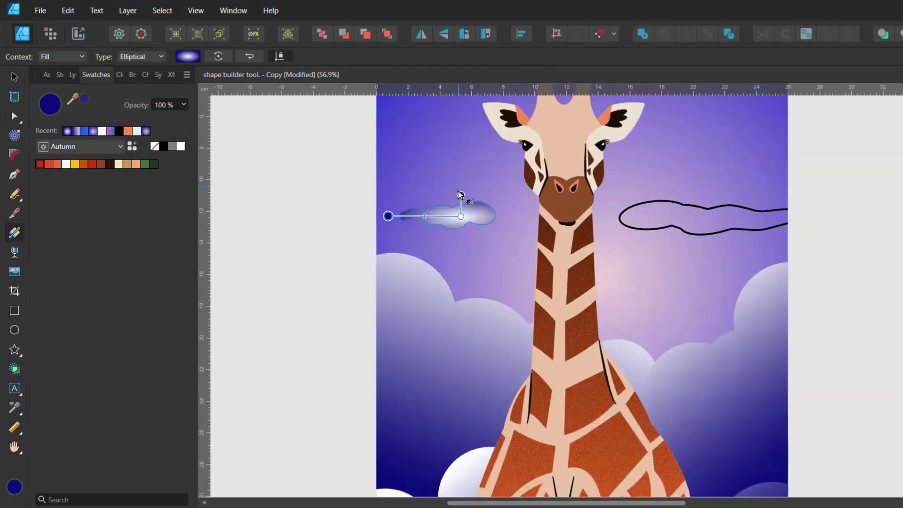
click(699, 202)
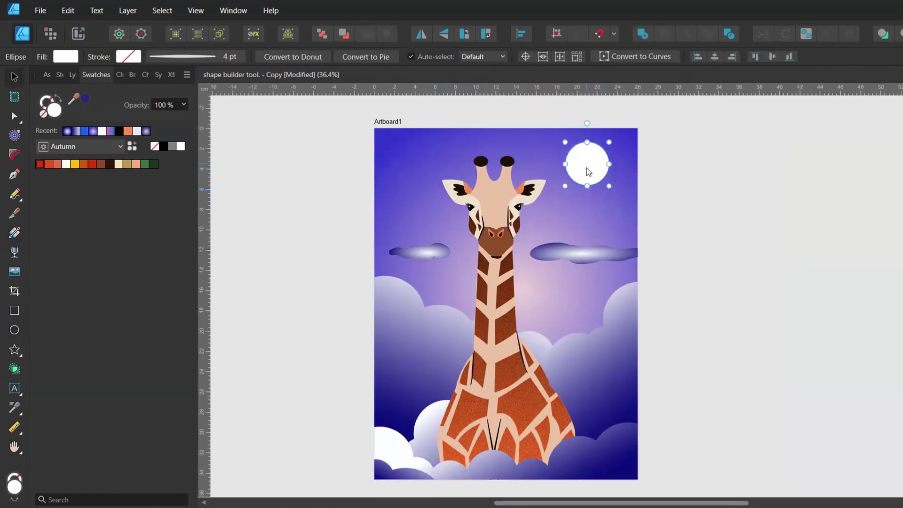
Place a white circle in the sky at the giraffe's upper right and cut it into a crescent moon.
drag(588, 171, 594, 195)
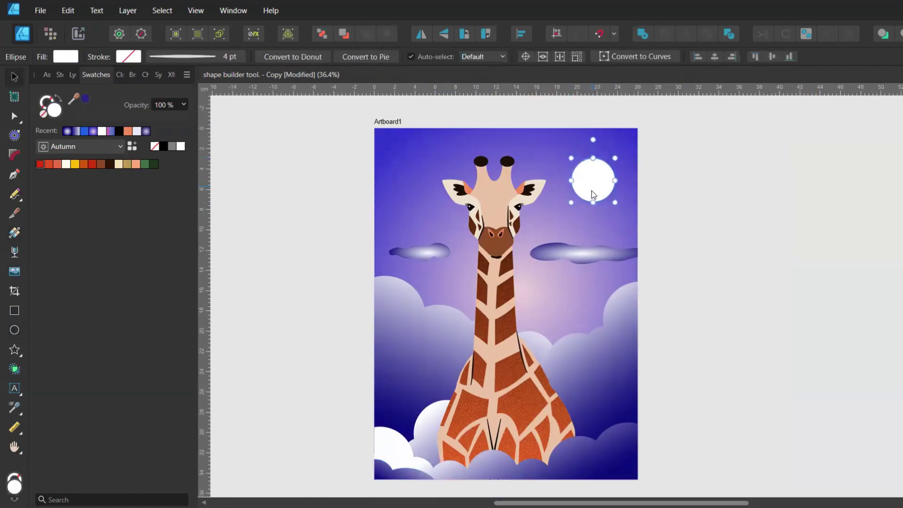
key(q)
alt+click(585, 175)
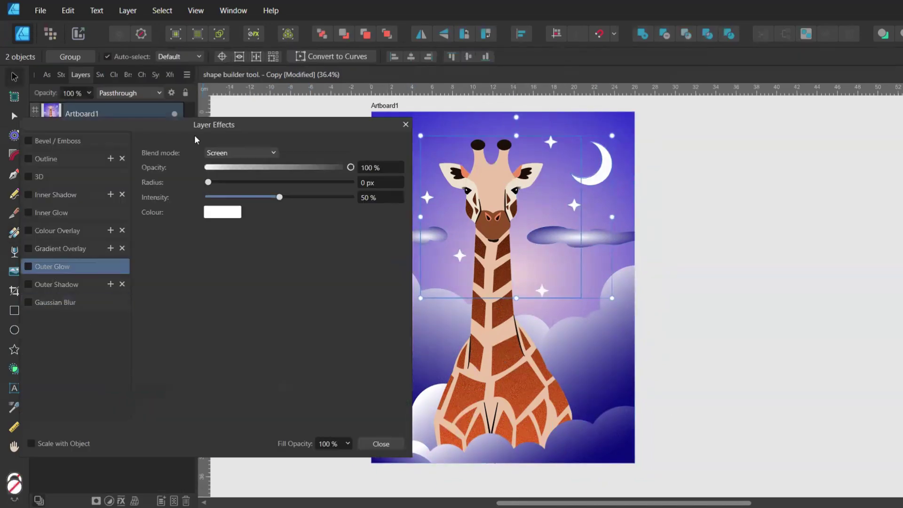
Give the moon and stars a white outer glow with a 32 px radius, 16% intensity and reduced opacity, and save the document.
drag(258, 186, 287, 189)
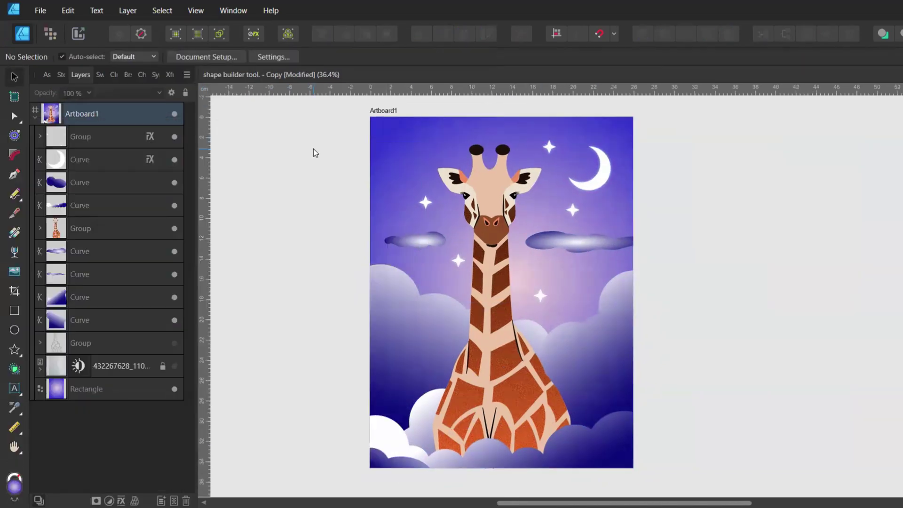
key(ctrl+s)
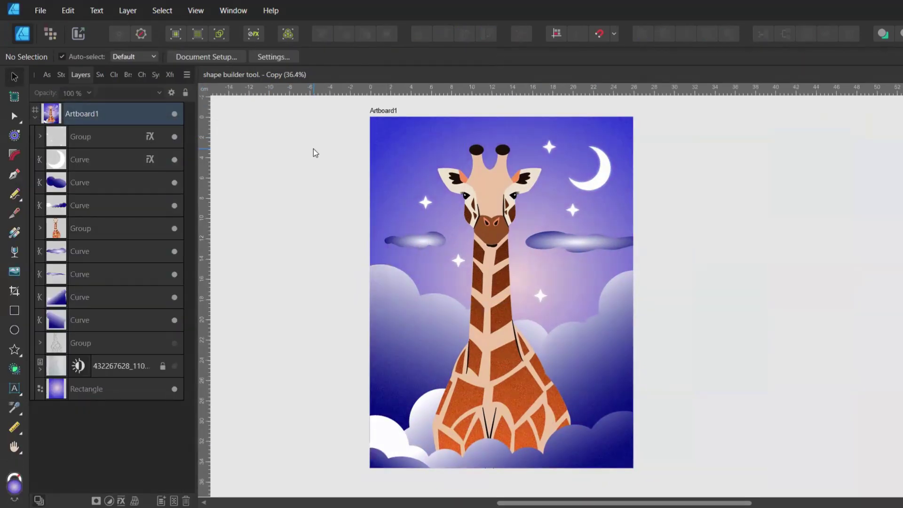